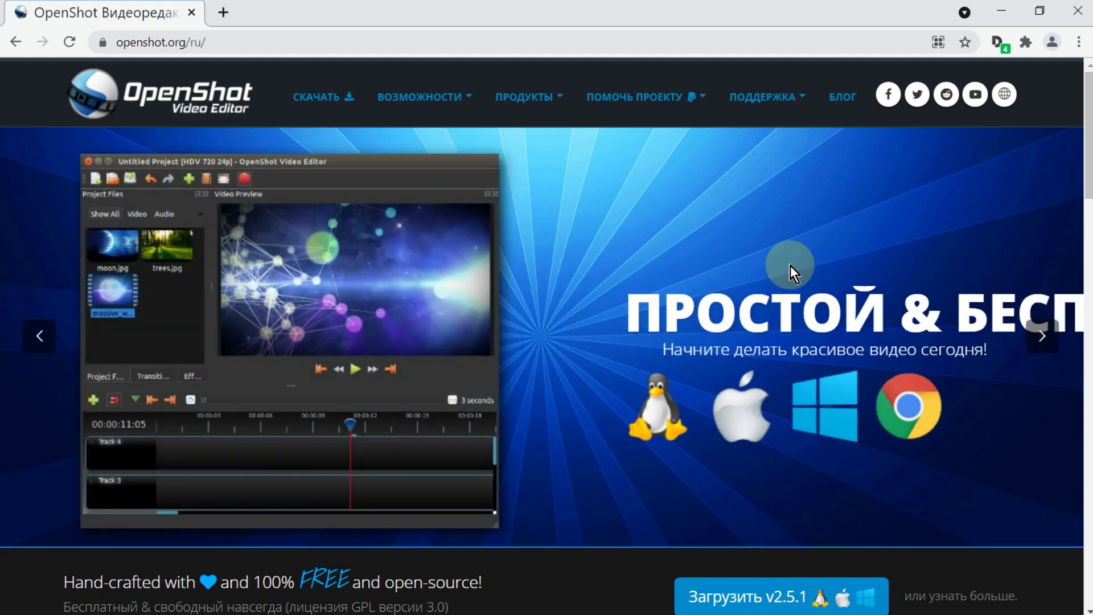
# Step: Download the 64-bit Windows installer of OpenShot v2.5.1 from its site and close the browser
pyautogui.scroll(-6, 954, 322)
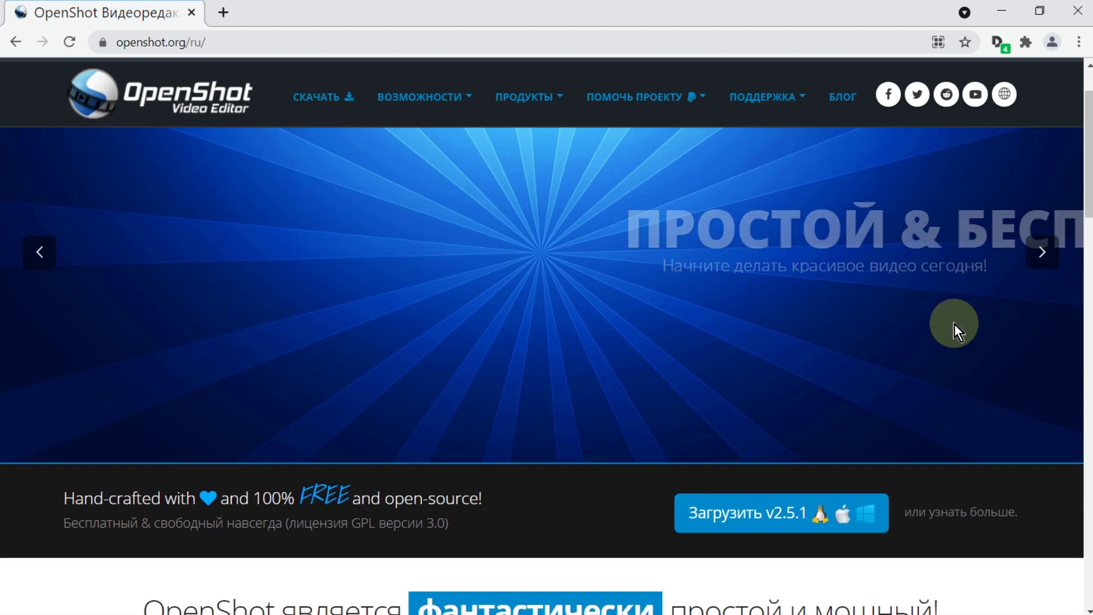
pyautogui.scroll(-6, 951, 323)
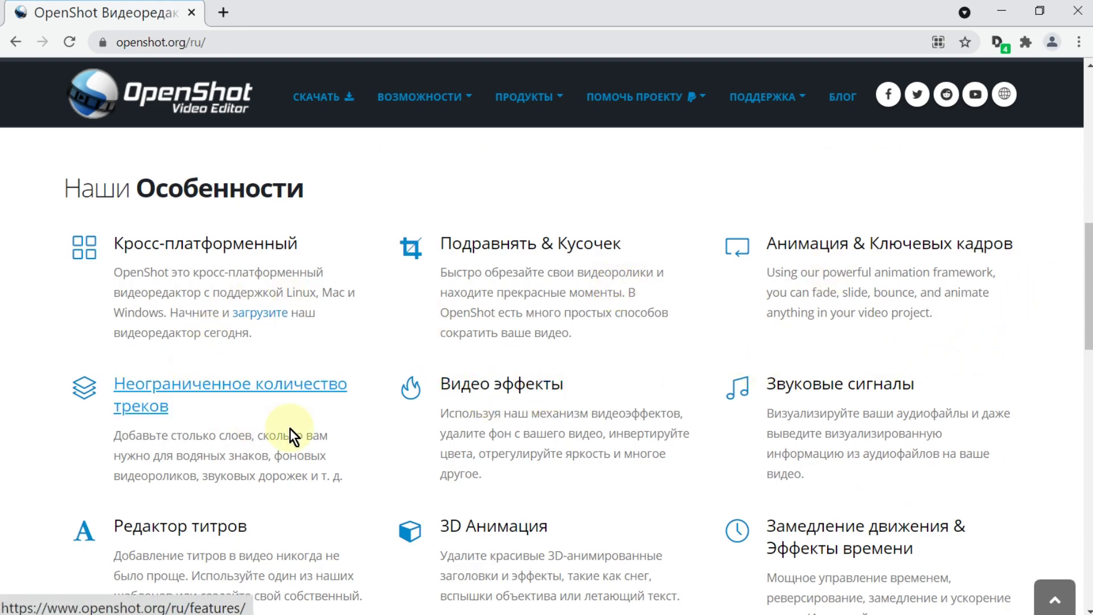
pyautogui.scroll(-3, 340, 389)
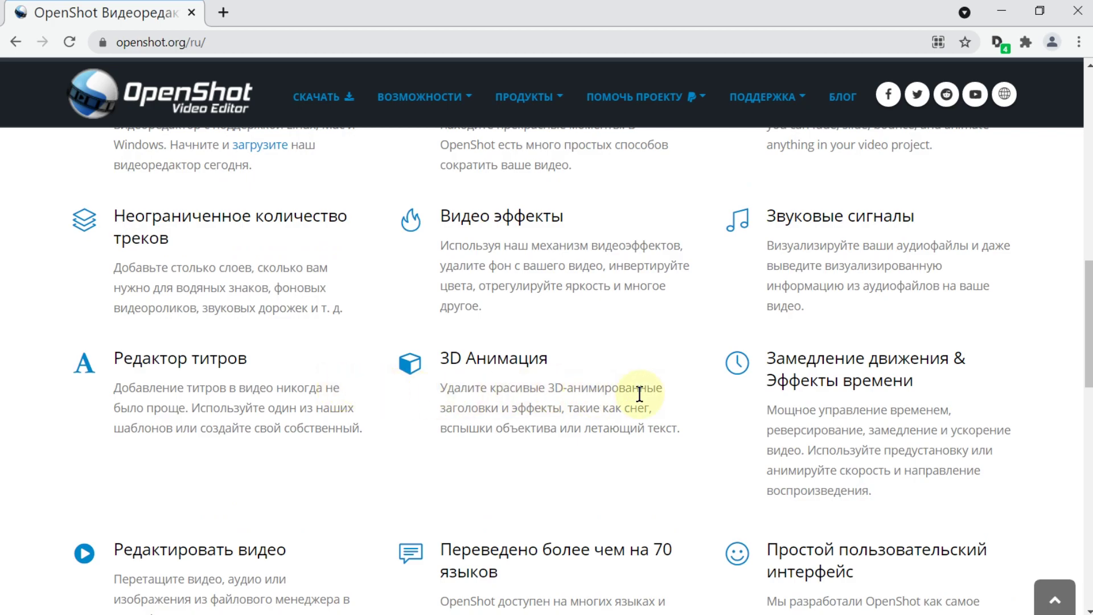
pyautogui.scroll(-3, 1033, 380)
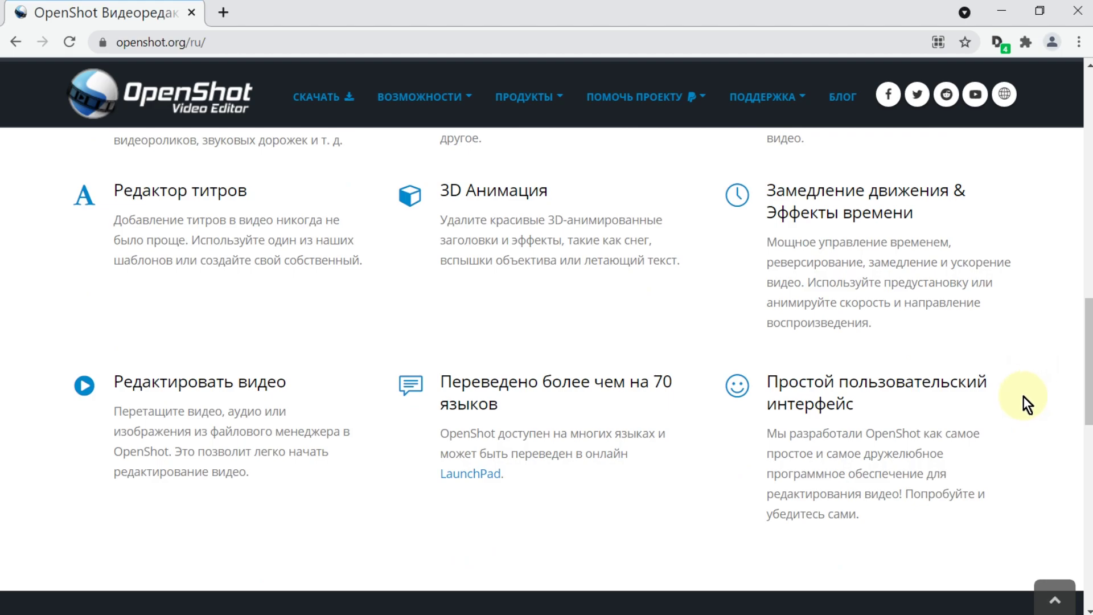
pyautogui.scroll(15, 975, 419)
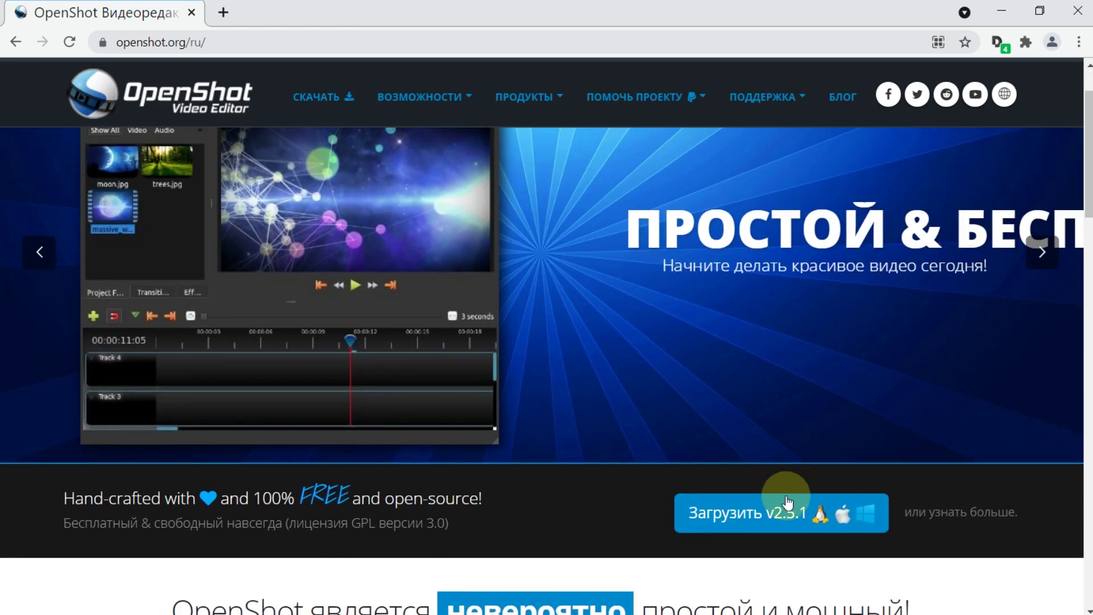
pyautogui.click(771, 512)
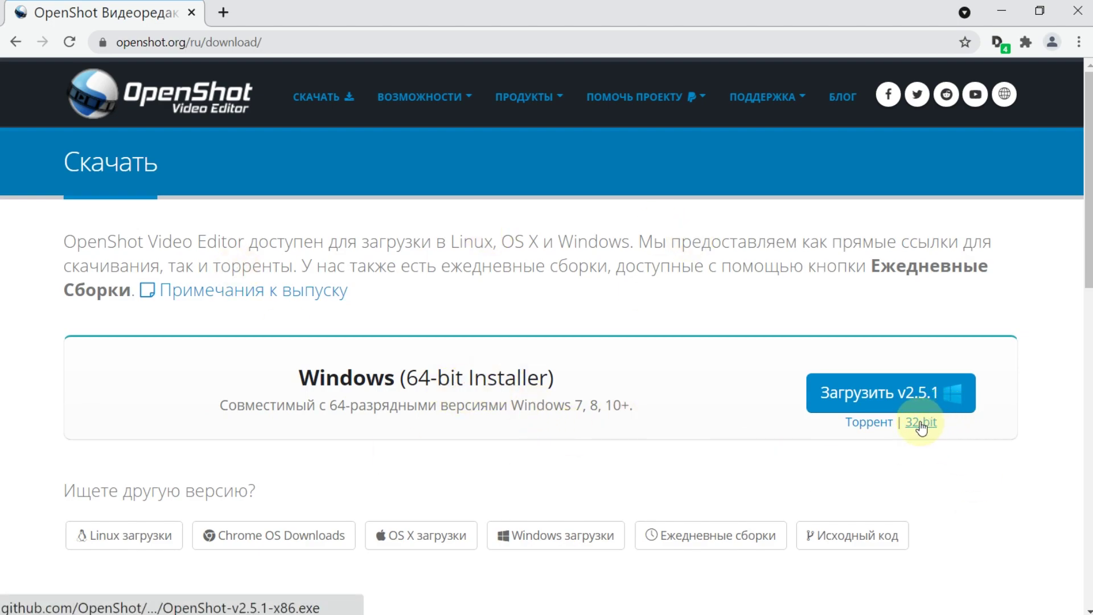
pyautogui.click(892, 398)
pyautogui.click(815, 460)
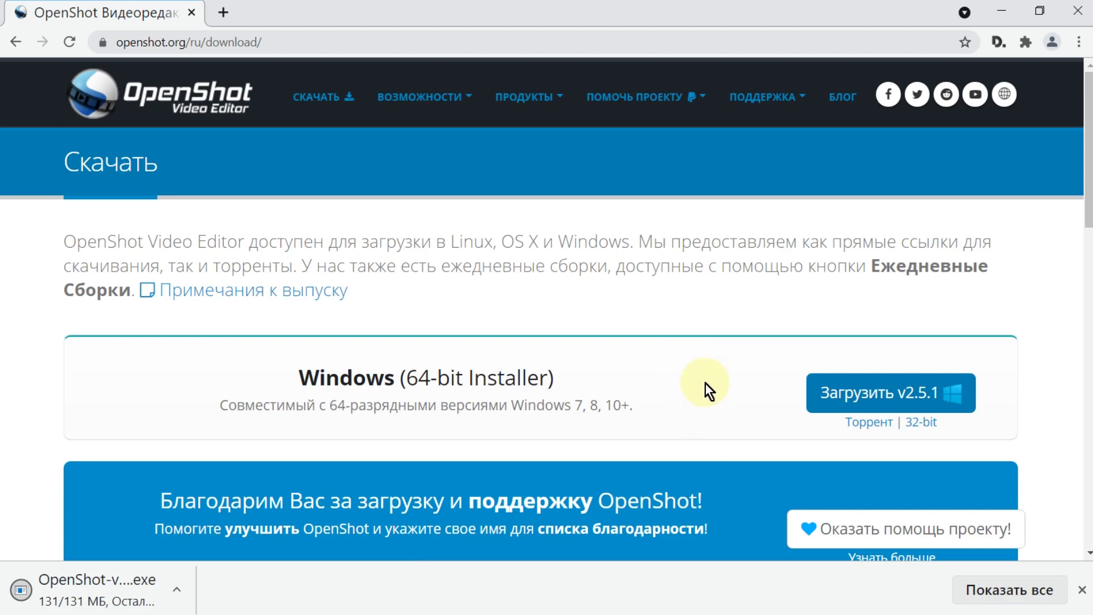
pyautogui.click(1078, 10)
# Step: Launch the downloaded OpenShot installer from the desktop and accept its licence agreement
pyautogui.doubleClick(43, 107)
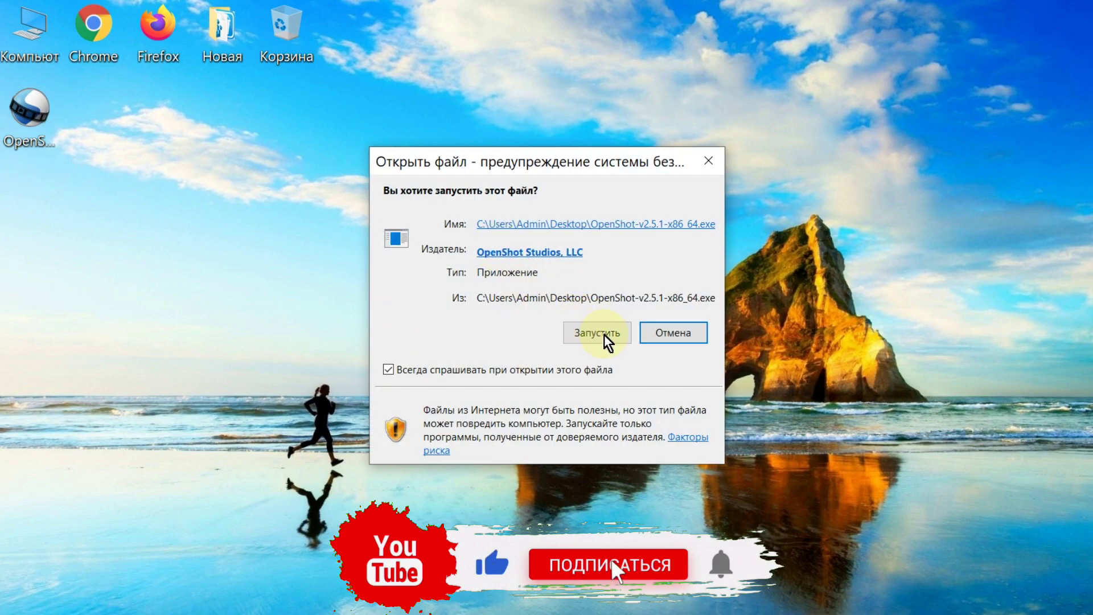
pyautogui.click(600, 341)
pyautogui.click(578, 361)
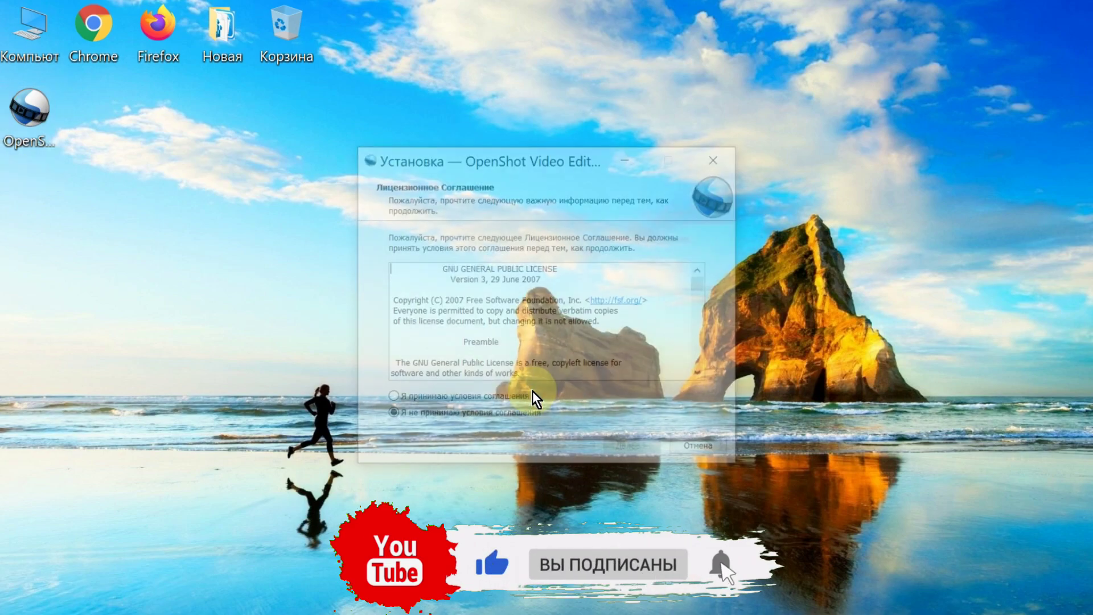
pyautogui.click(391, 399)
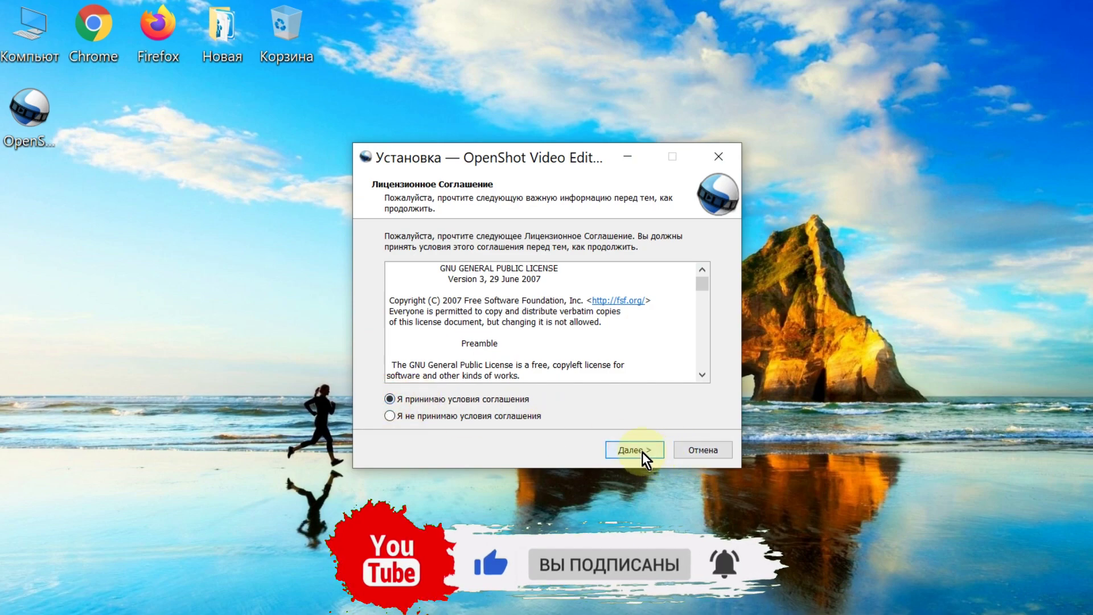
pyautogui.click(640, 451)
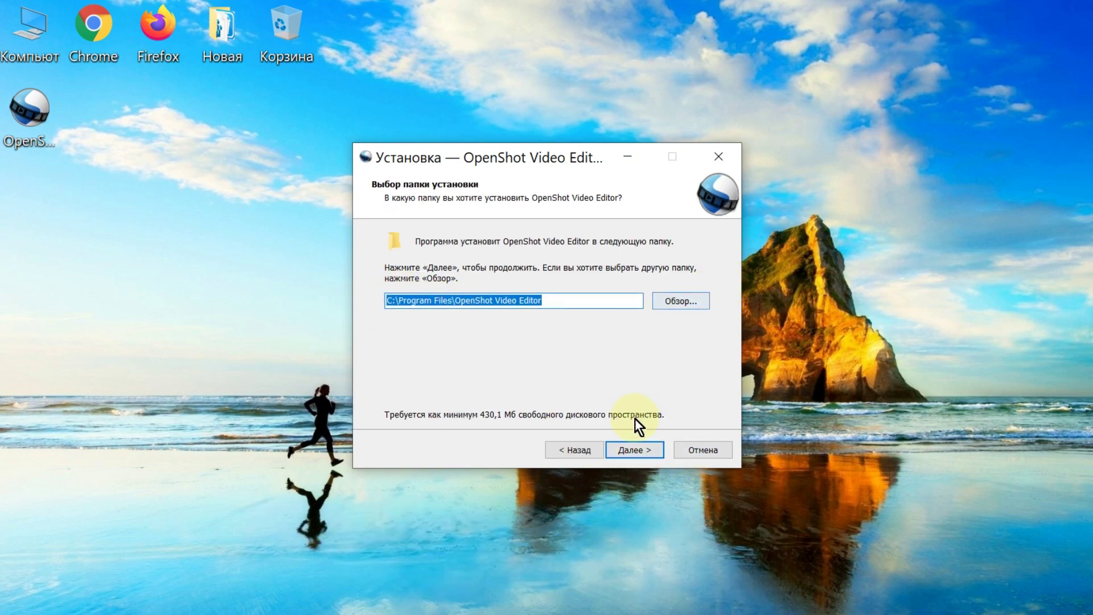
# Step: Keep the default installation folder and choose a desktop icon without the Windows Firewall exception
pyautogui.click(643, 449)
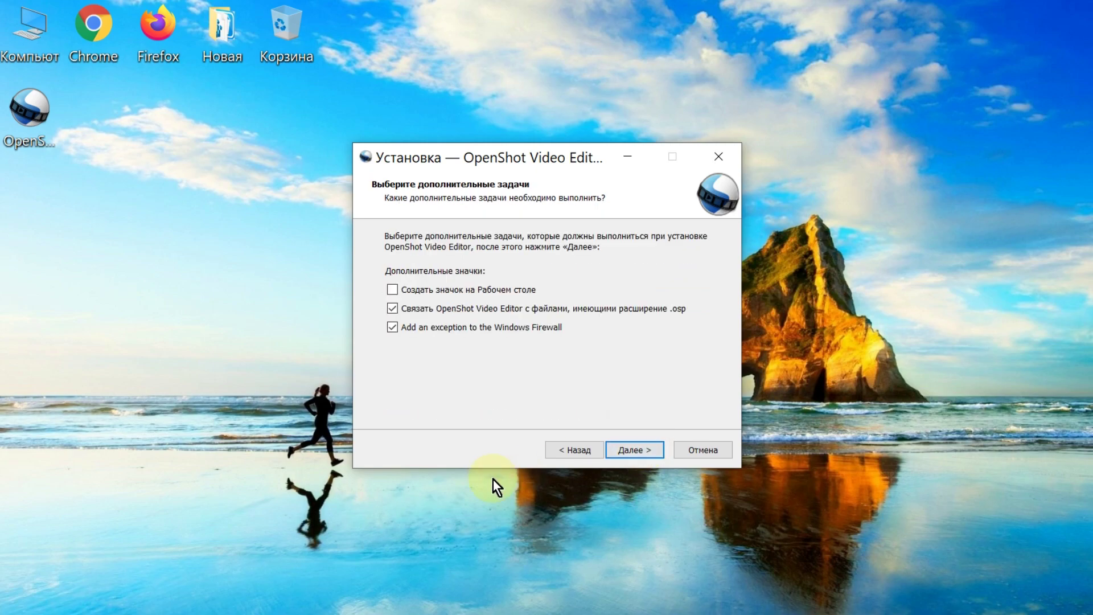
pyautogui.click(392, 289)
pyautogui.click(532, 327)
pyautogui.click(537, 323)
pyautogui.click(630, 445)
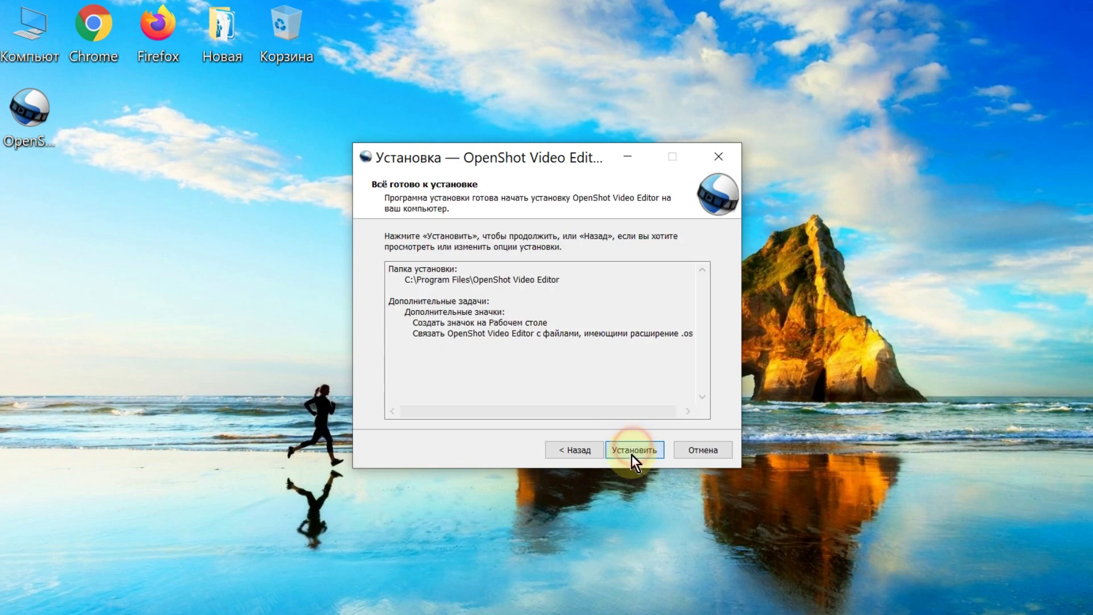
# Step: Install OpenShot Video Editor, launch it on finishing and hide the introductory tutorial
pyautogui.click(650, 449)
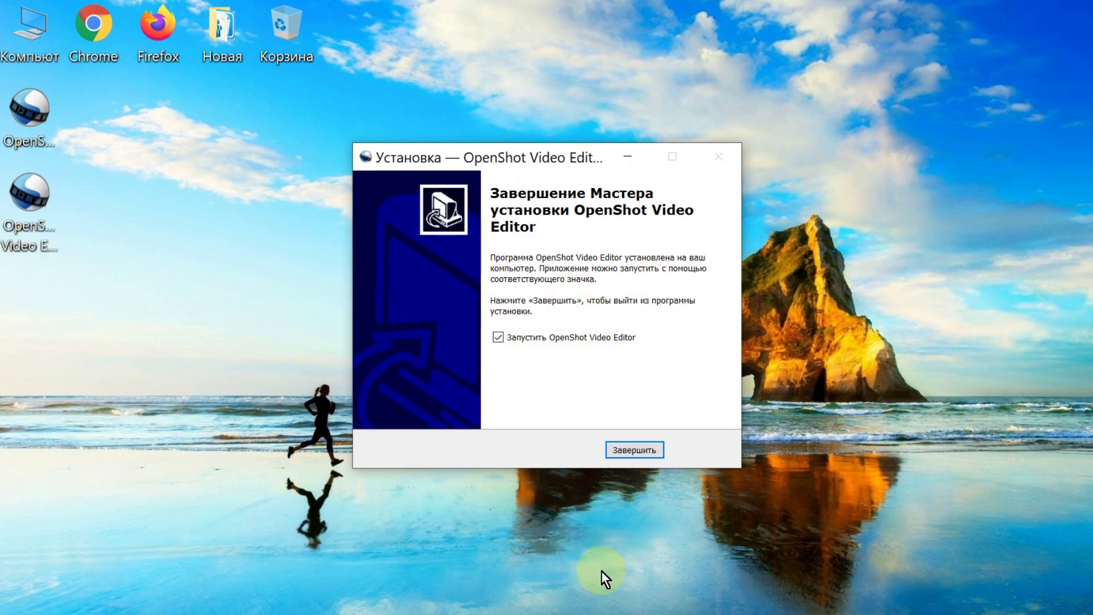
pyautogui.click(647, 448)
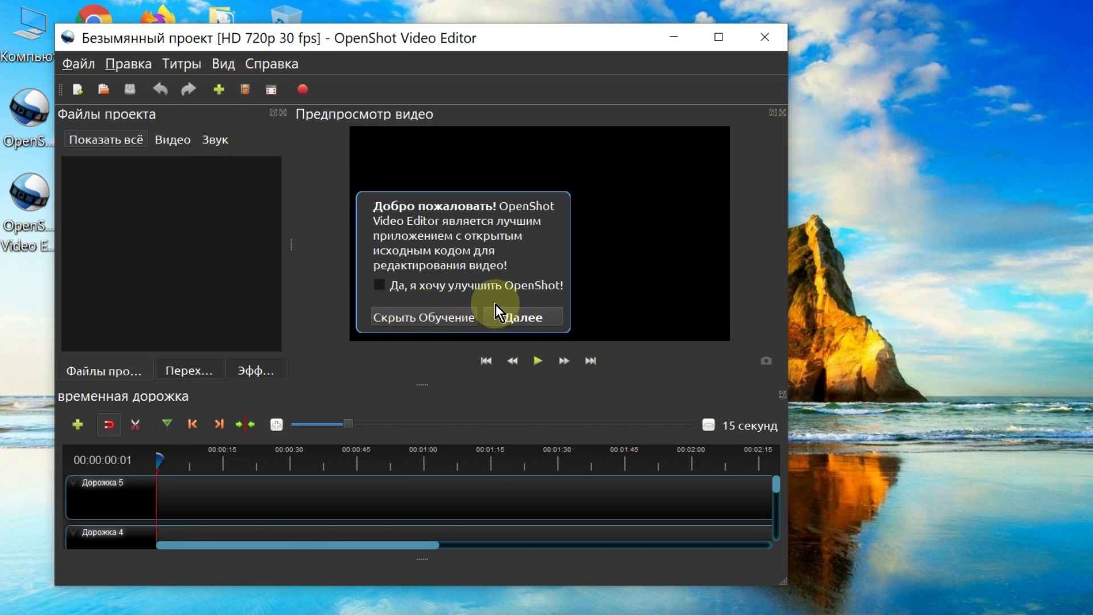
pyautogui.click(531, 320)
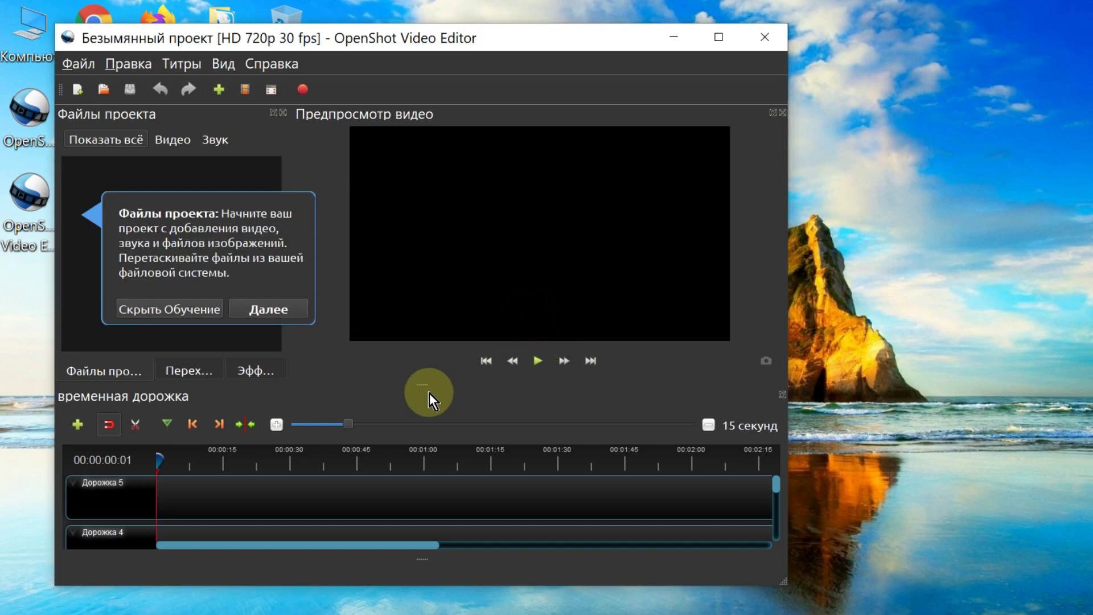
pyautogui.click(196, 309)
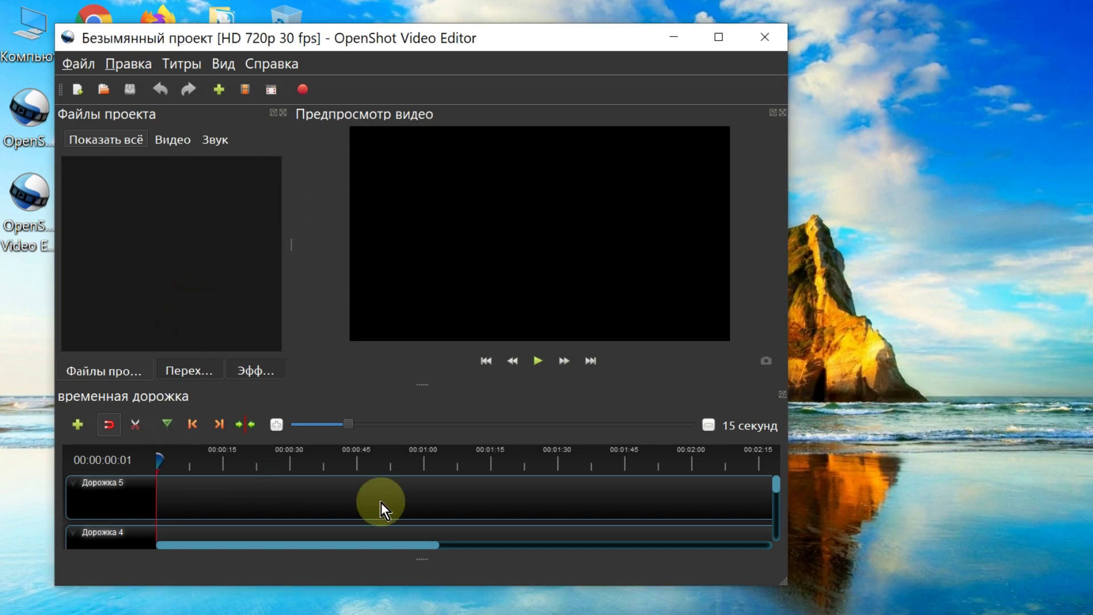
# Step: Maximize the editor window, then enlarge the timeline area and widen the project files area
pyautogui.click(718, 39)
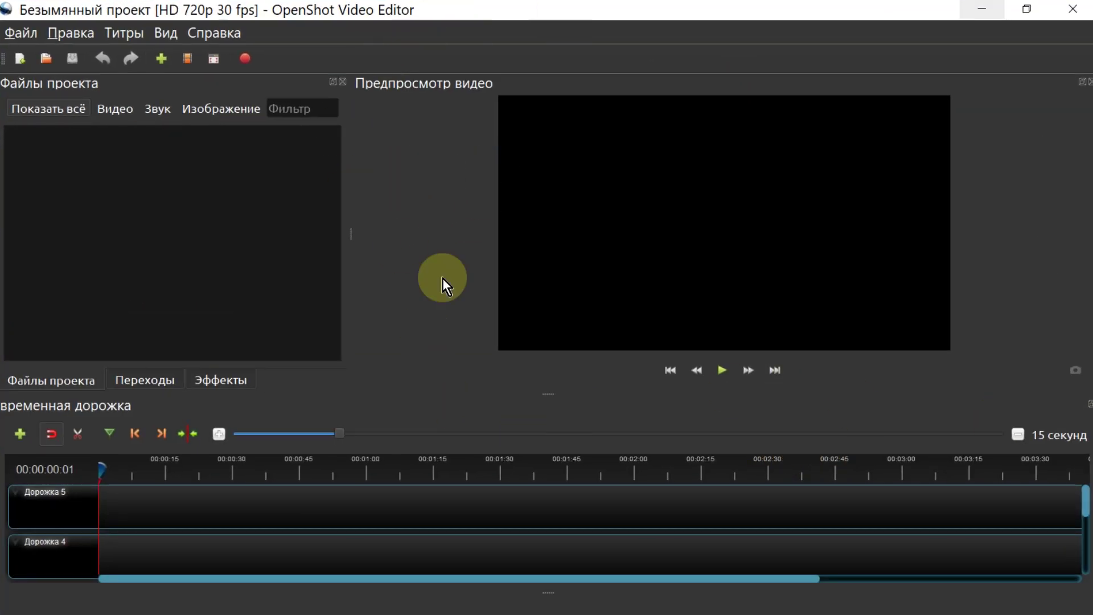
pyautogui.moveTo(550, 392)
pyautogui.mouseDown()
pyautogui.moveTo(549, 415)
pyautogui.moveTo(553, 363)
pyautogui.moveTo(550, 402)
pyautogui.moveTo(553, 378)
pyautogui.mouseUp()
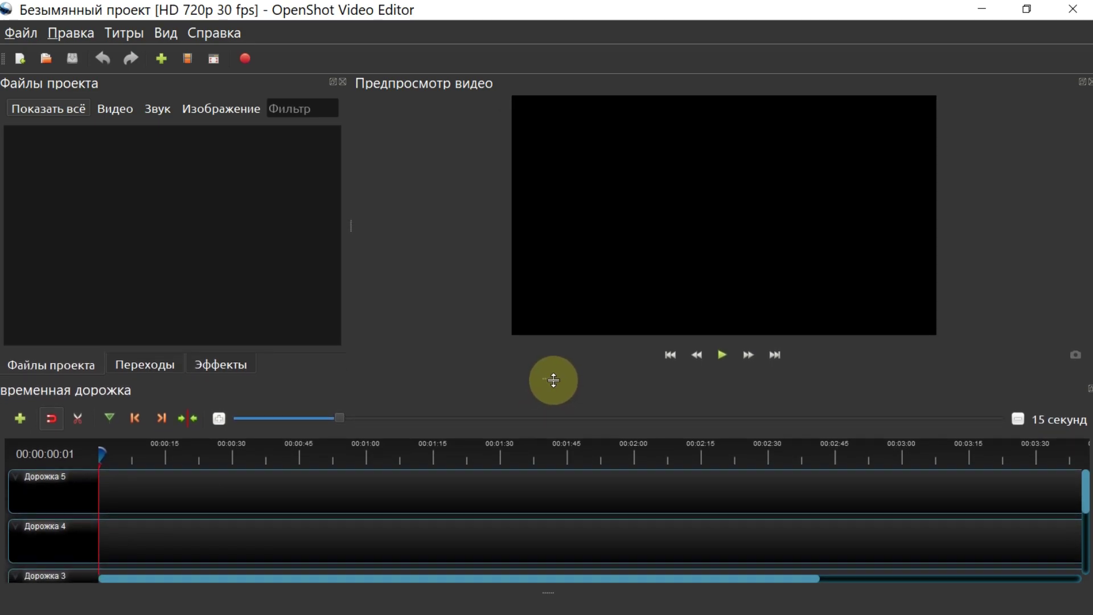
pyautogui.moveTo(352, 226); pyautogui.dragTo(445, 231)
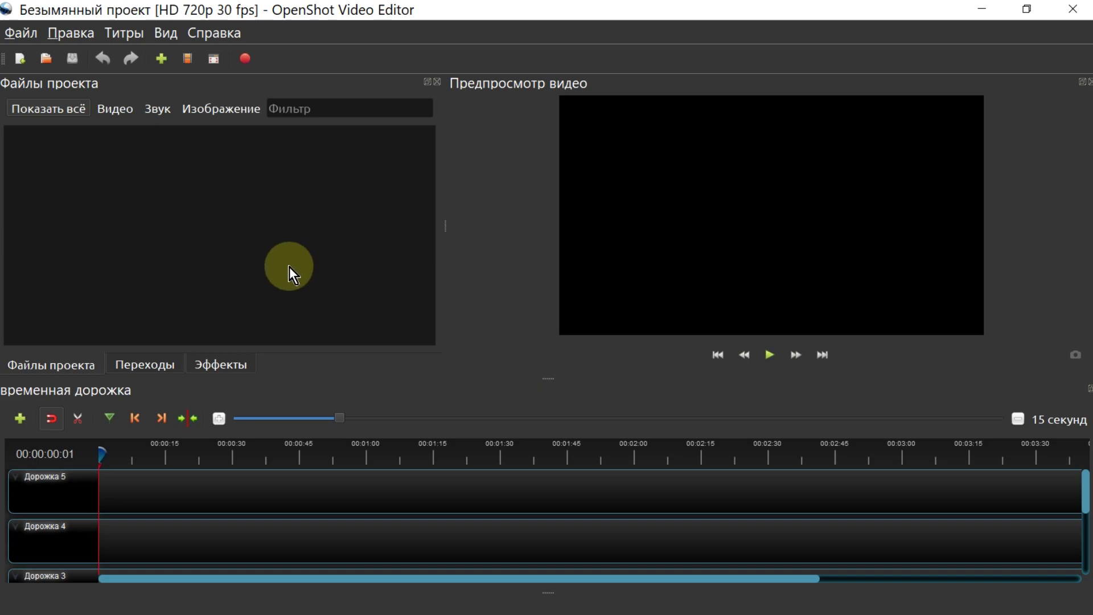
# Step: Choose the images 11, 12 and 16 and the video Природа for import into the project
pyautogui.click(25, 35)
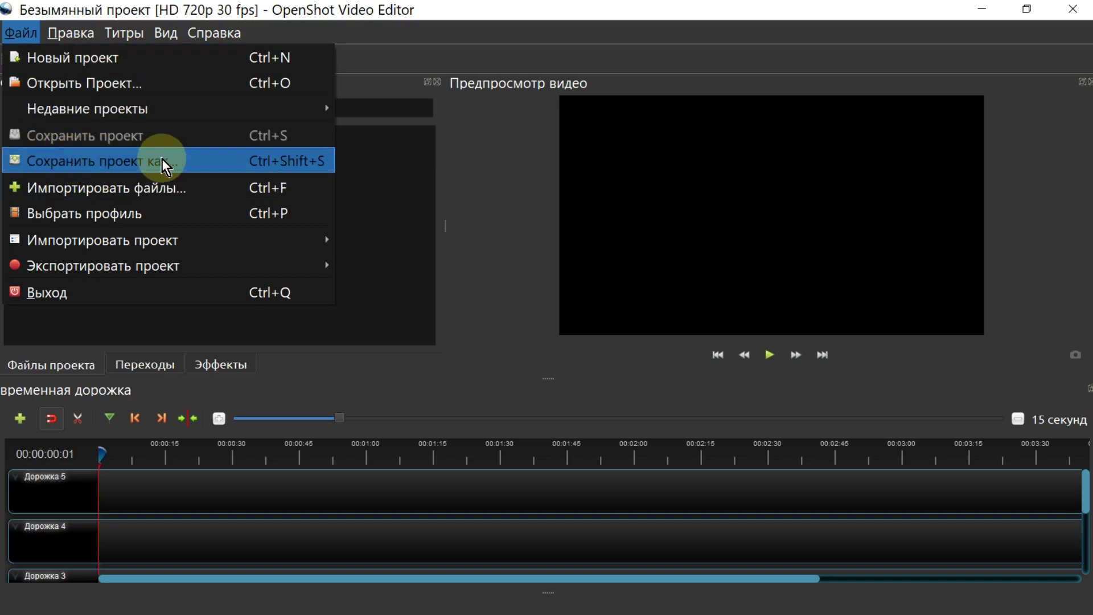
pyautogui.click(156, 191)
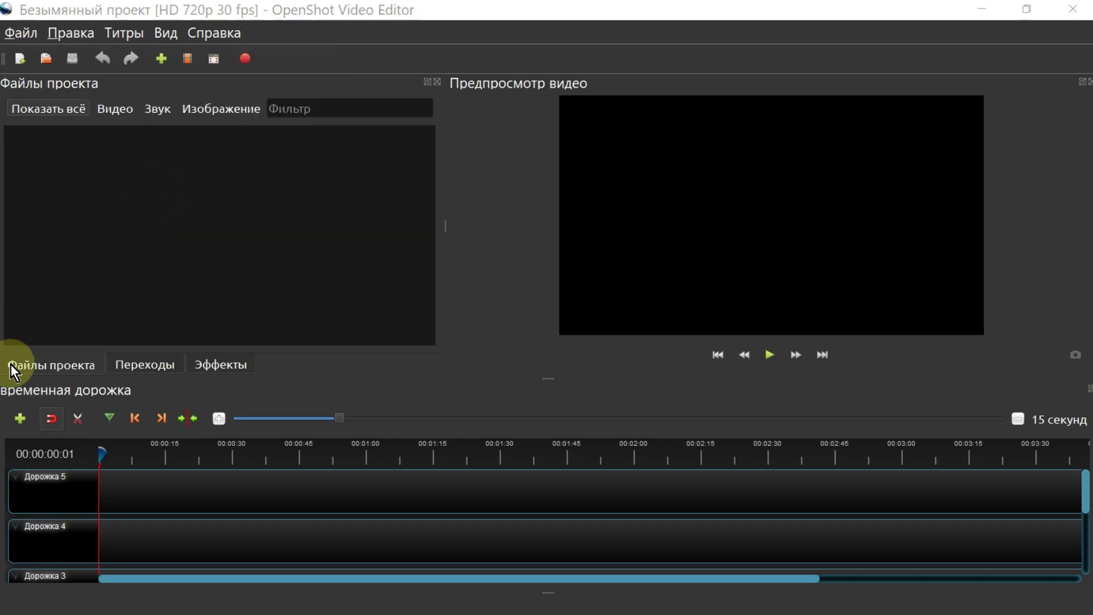
pyautogui.doubleClick(225, 334)
pyautogui.click(220, 332)
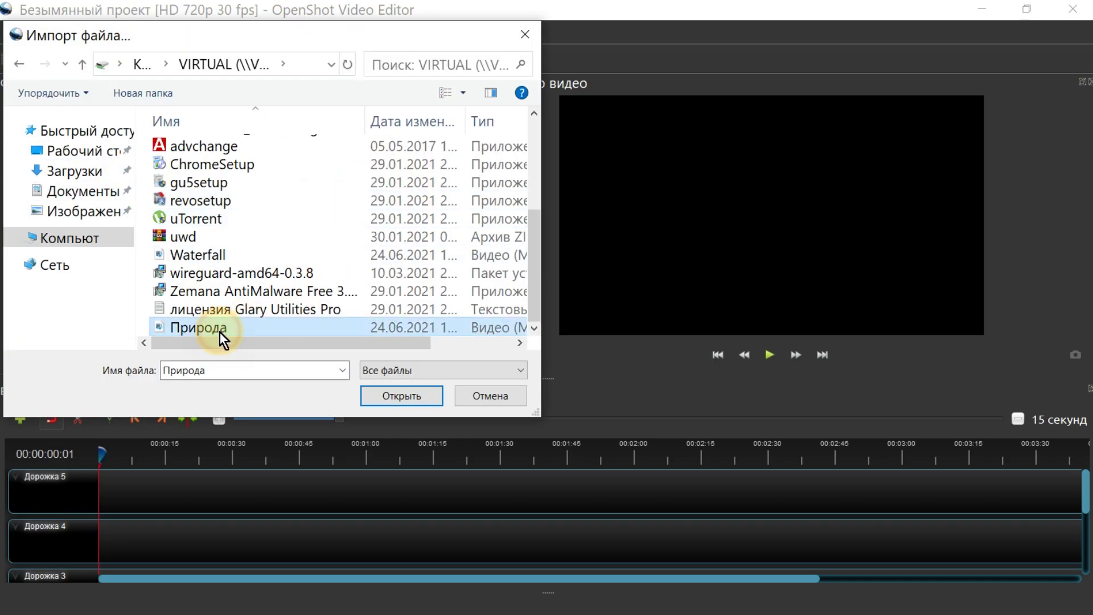
pyautogui.scroll(3, 312, 227)
pyautogui.keyDown('ctrl'); pyautogui.click(184, 188); pyautogui.keyUp('ctrl')
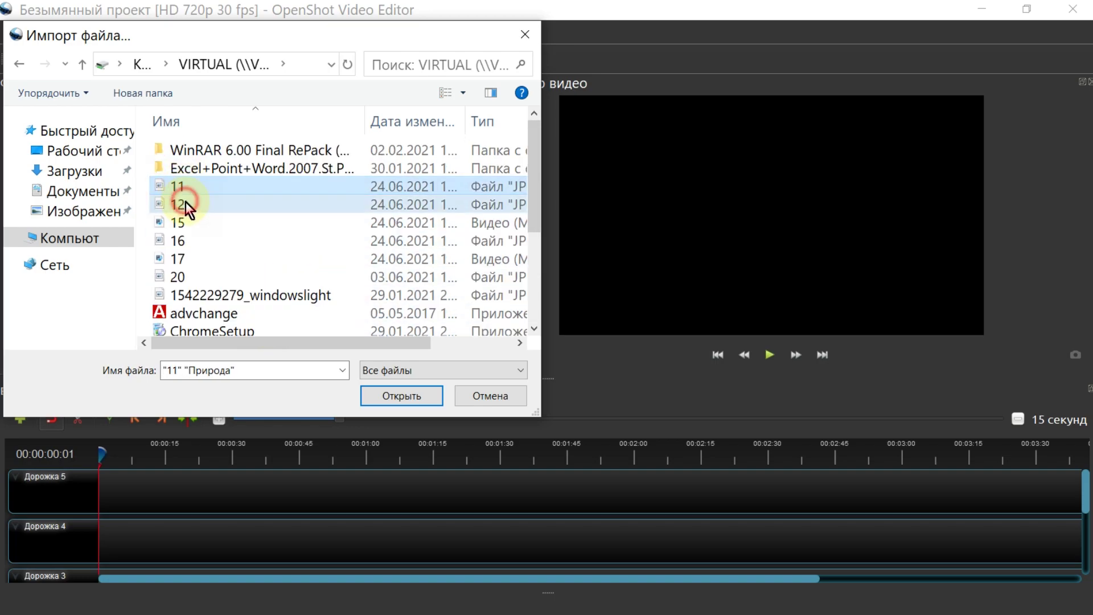
pyautogui.keyDown('ctrl'); pyautogui.click(185, 204); pyautogui.keyUp('ctrl')
pyautogui.keyDown('ctrl'); pyautogui.click(185, 222); pyautogui.keyUp('ctrl')
pyautogui.keyDown('ctrl'); pyautogui.click(177, 240); pyautogui.keyUp('ctrl')
pyautogui.click(402, 398)
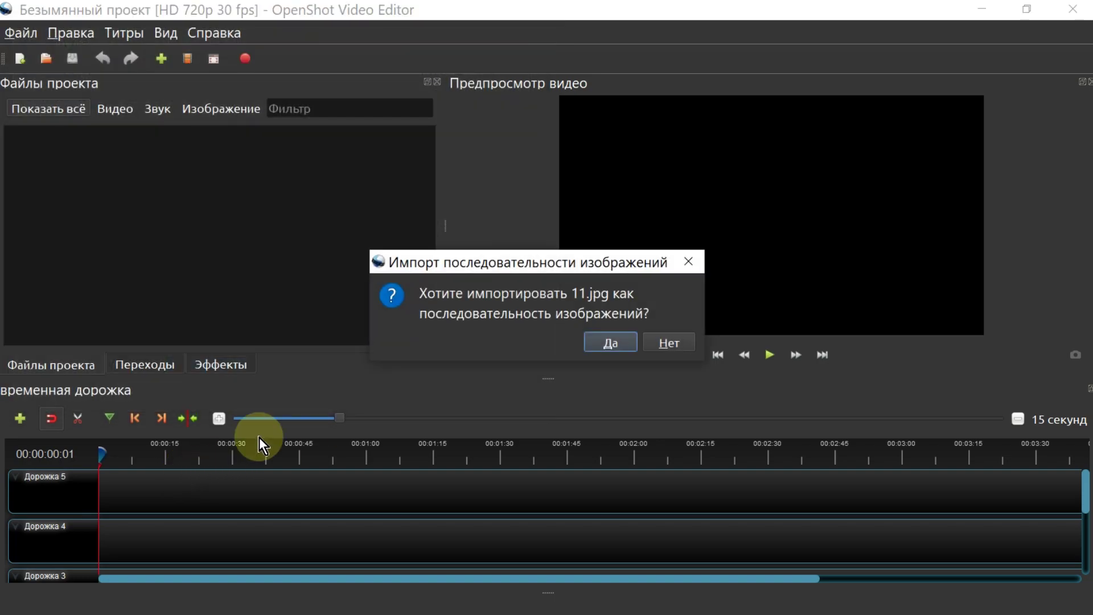
# Step: Import 11.jpg, 12.jpg and 16.jpg as single images by declining the image sequence option for each
pyautogui.click(679, 343)
pyautogui.click(658, 343)
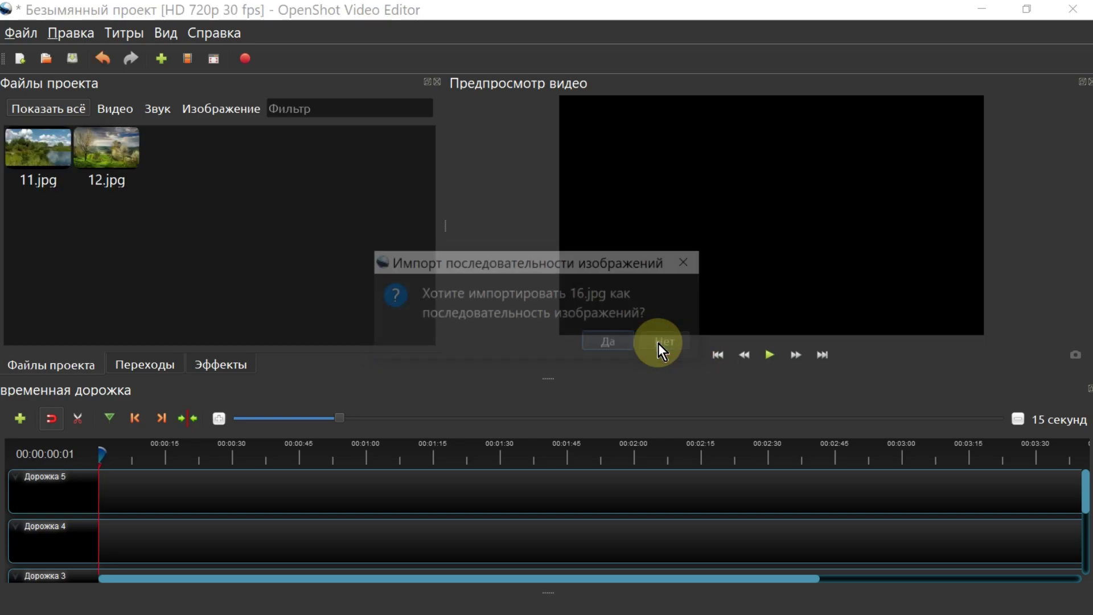
pyautogui.click(658, 343)
# Step: Set the default preview profile to HD 1080p 60 fps and the default audio sample rate to 48000 in the preferences
pyautogui.click(17, 32)
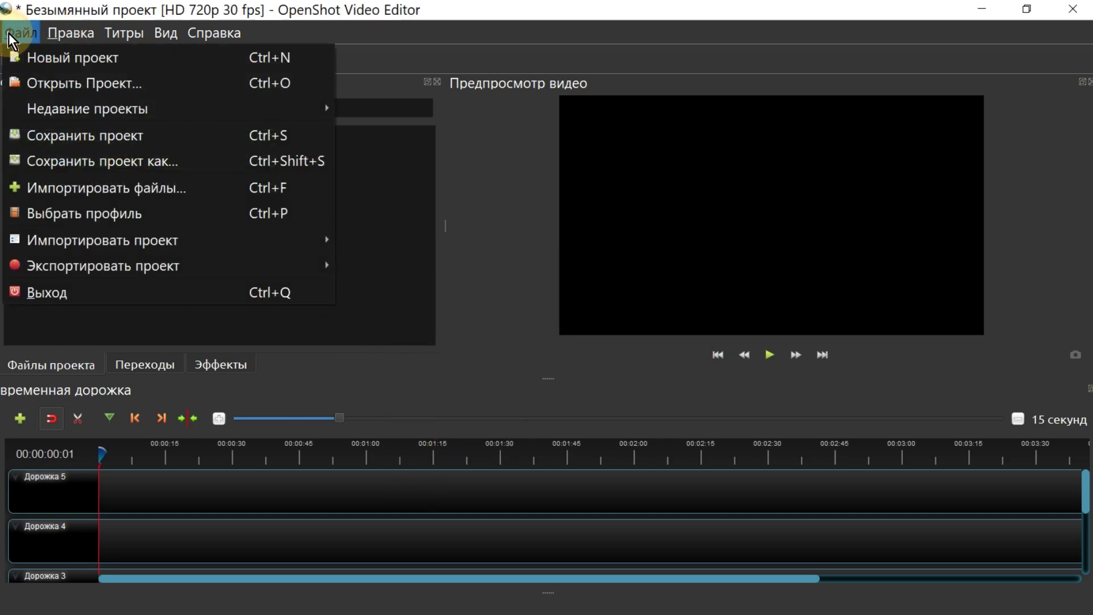
pyautogui.moveTo(115, 234)
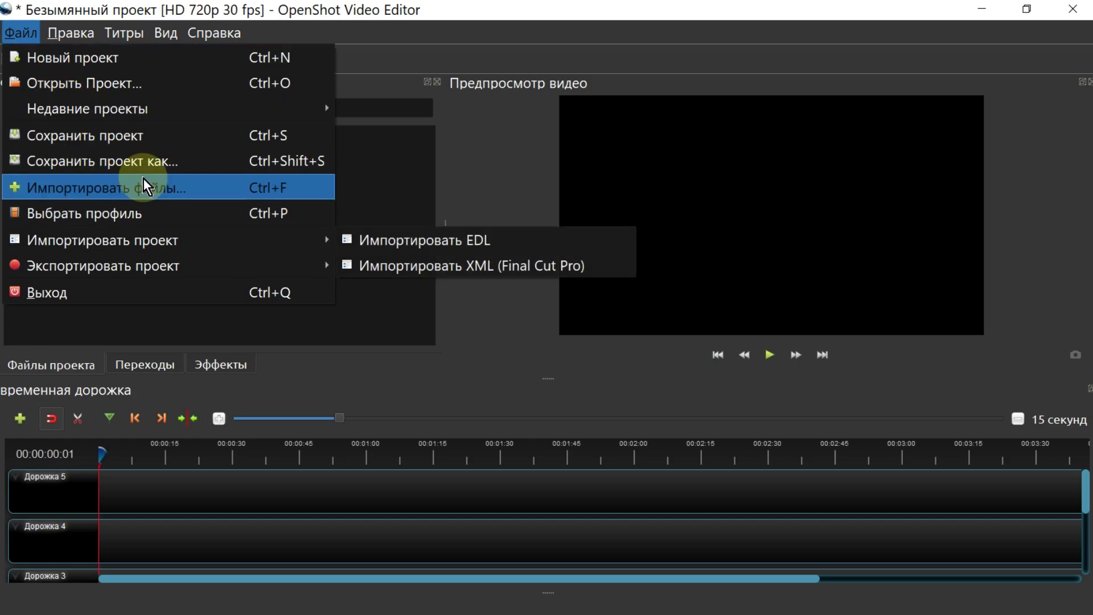
pyautogui.moveTo(72, 35)
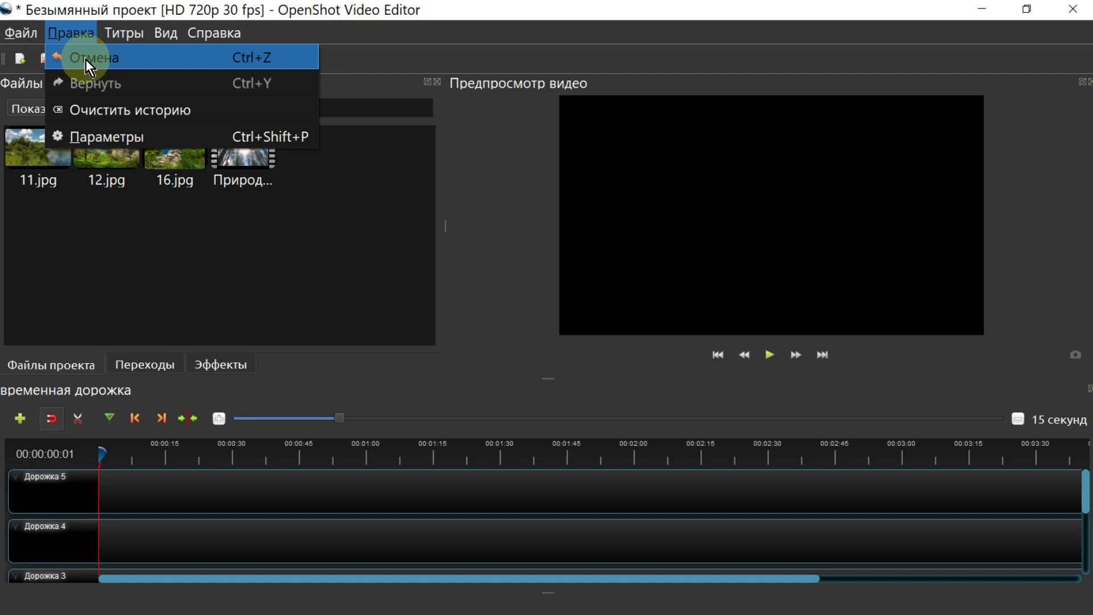
pyautogui.click(120, 138)
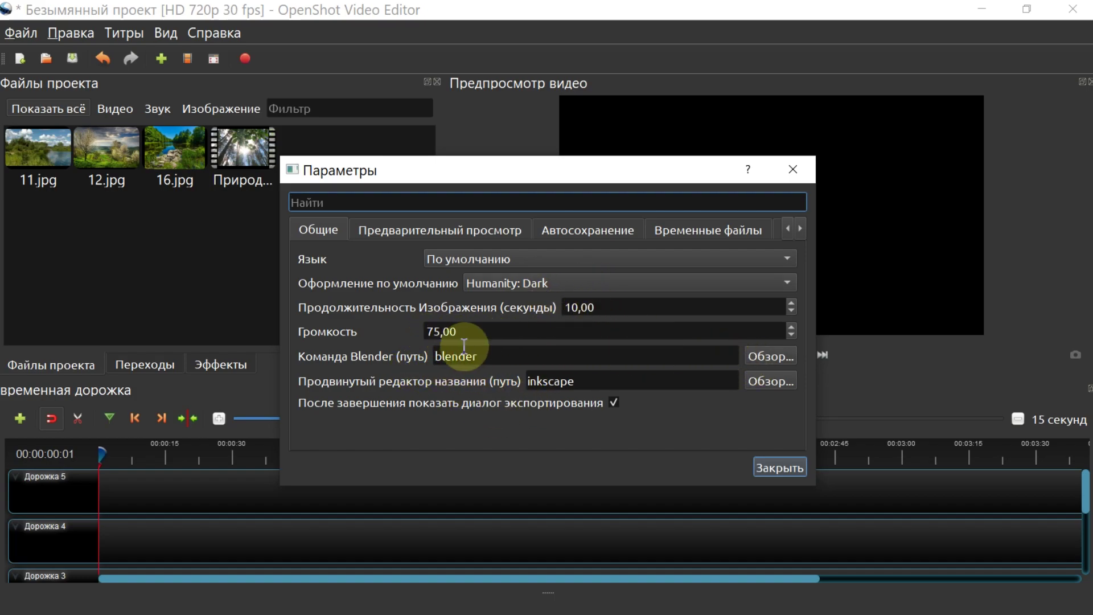
pyautogui.click(460, 229)
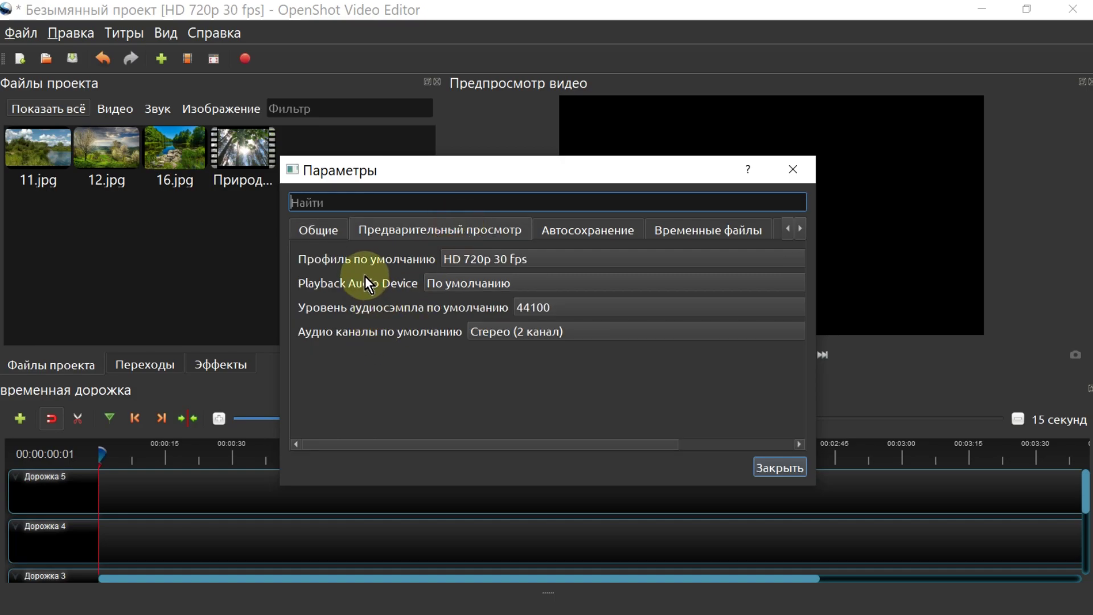
pyautogui.click(557, 259)
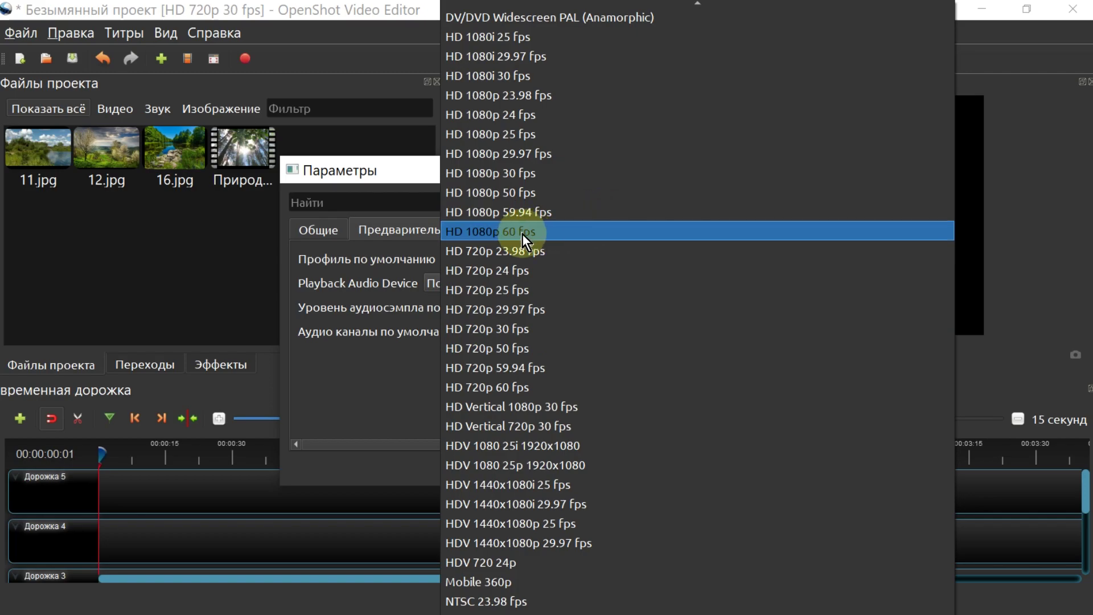
pyautogui.click(479, 232)
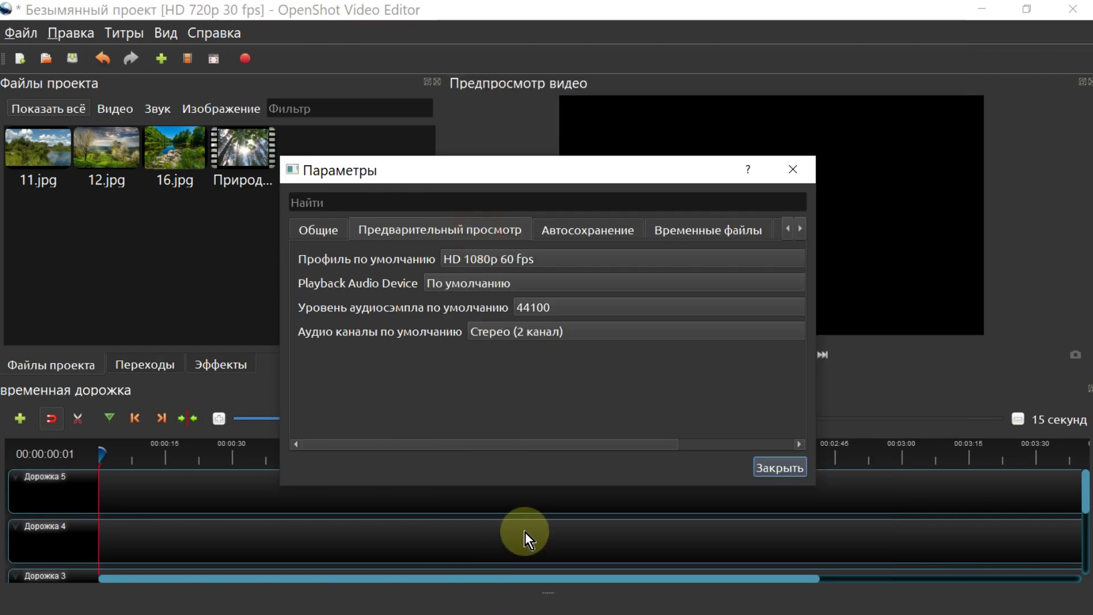
pyautogui.click(551, 308)
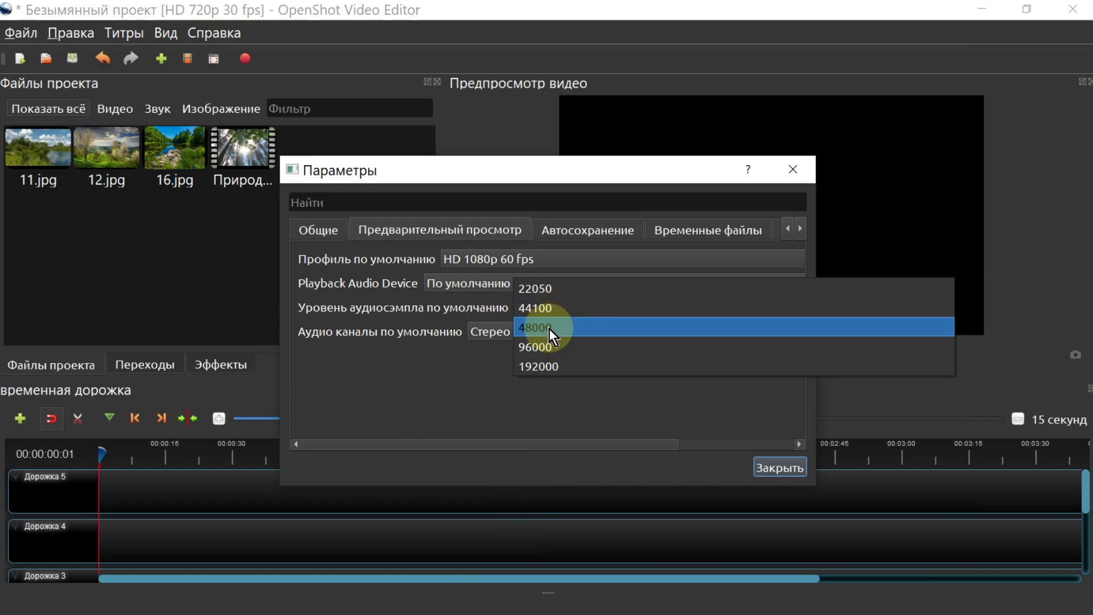
pyautogui.click(548, 328)
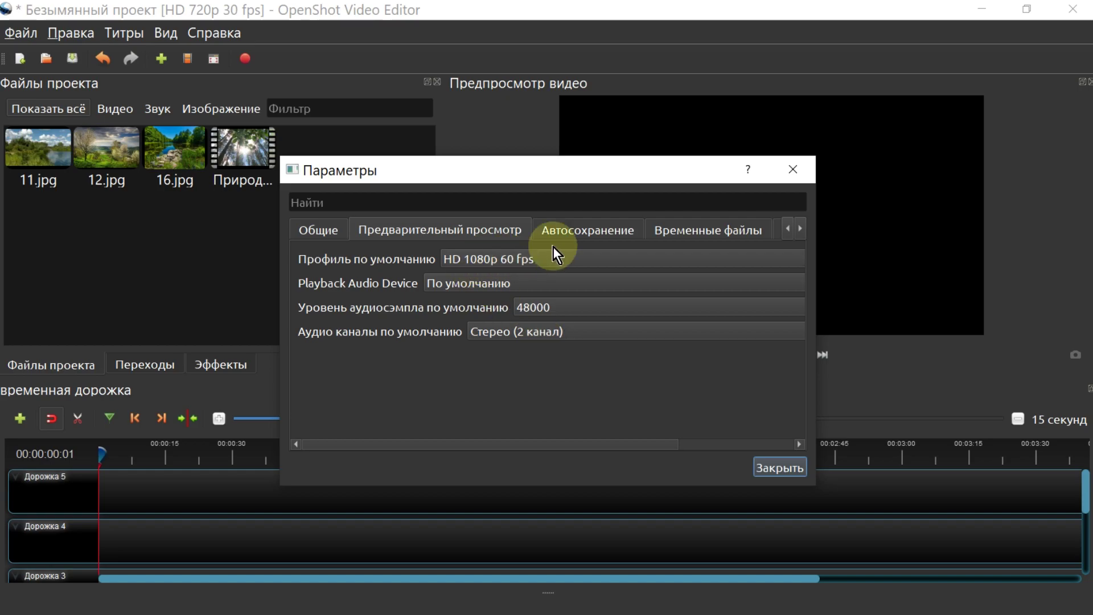
# Step: Set the autosave interval to 2 minutes in the preferences
pyautogui.click(589, 231)
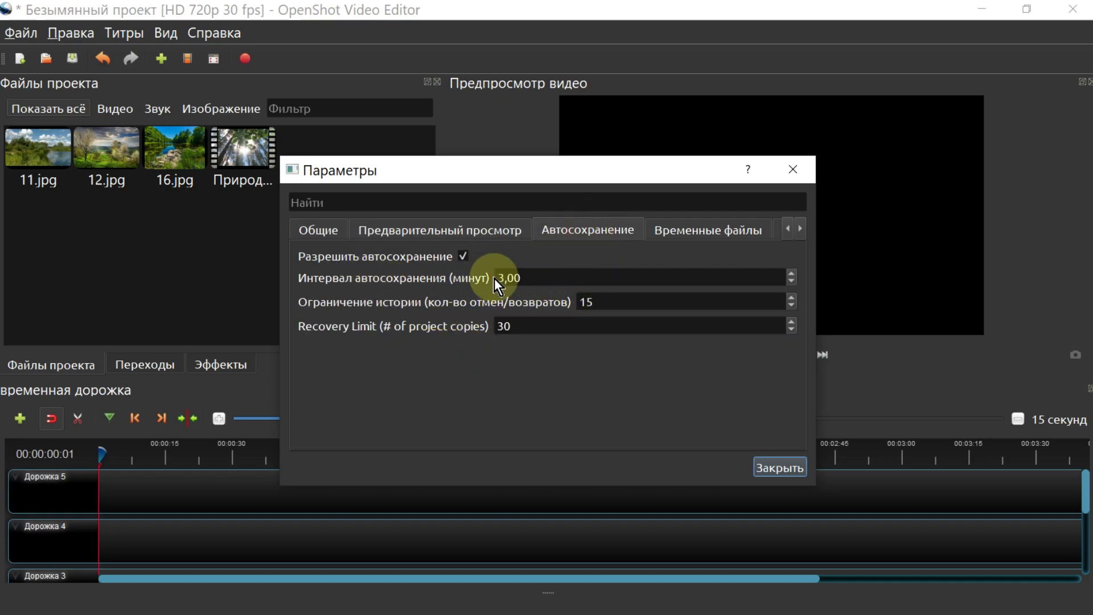
pyautogui.click(792, 284)
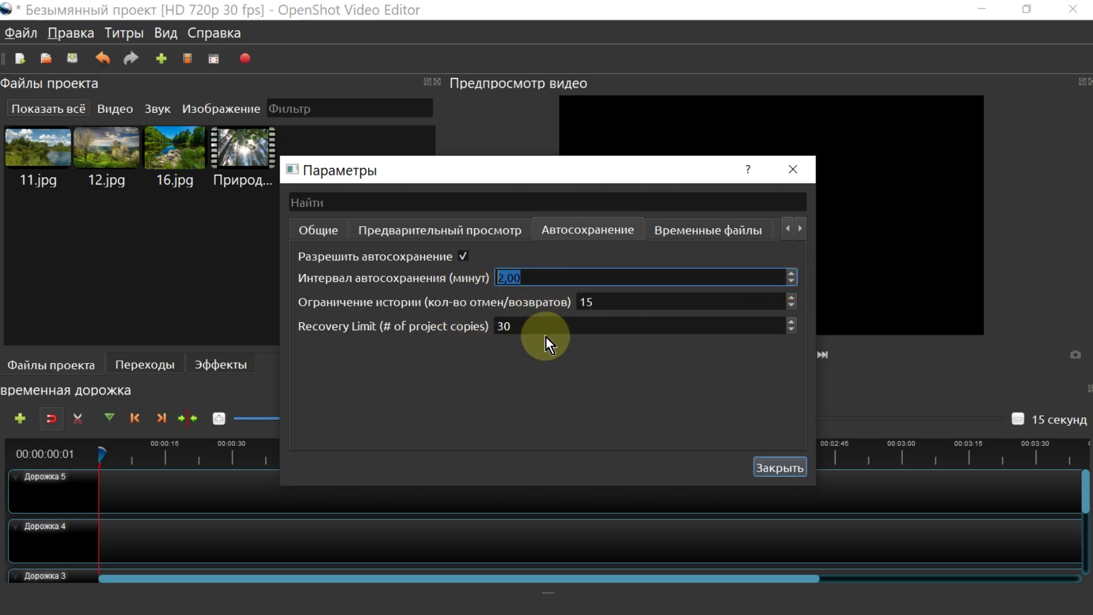
# Step: Review the temporary files, debugging and performance preferences, including the available hardware decoder modes
pyautogui.click(705, 231)
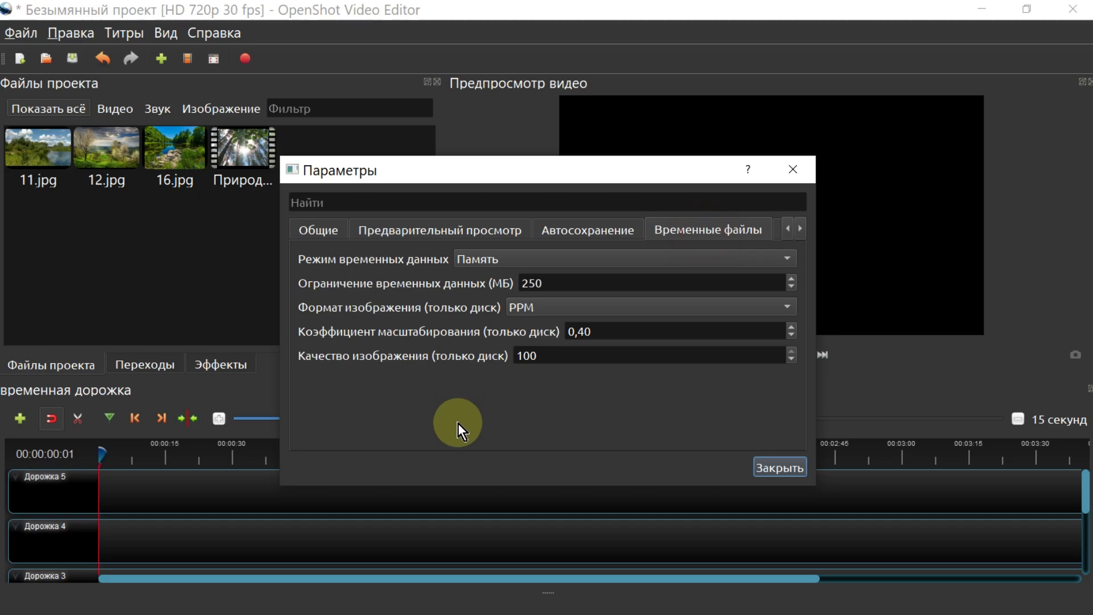
pyautogui.click(798, 229)
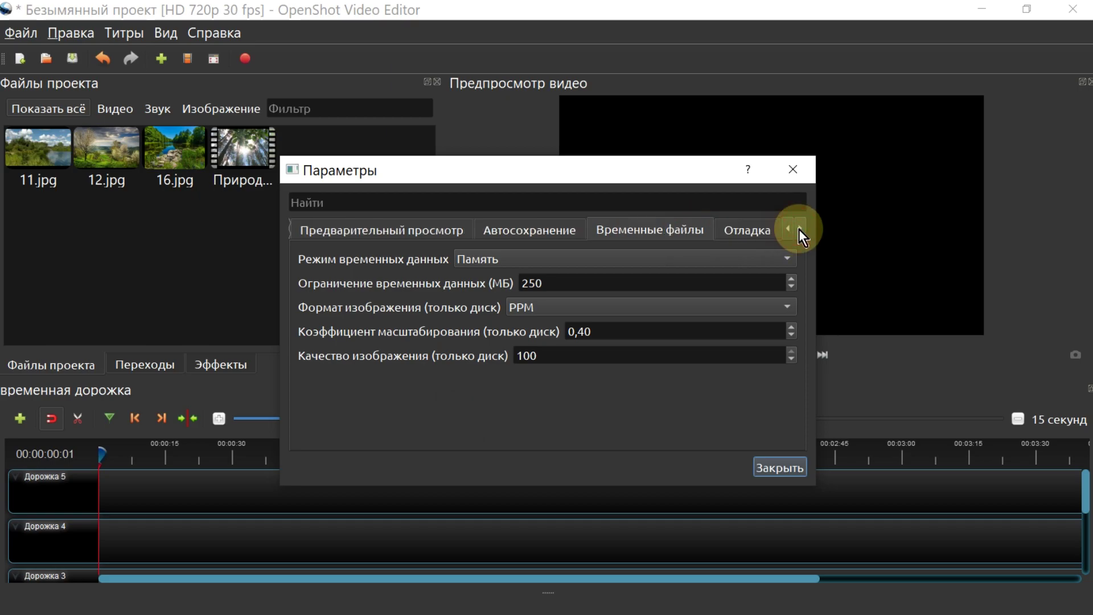
pyautogui.click(751, 231)
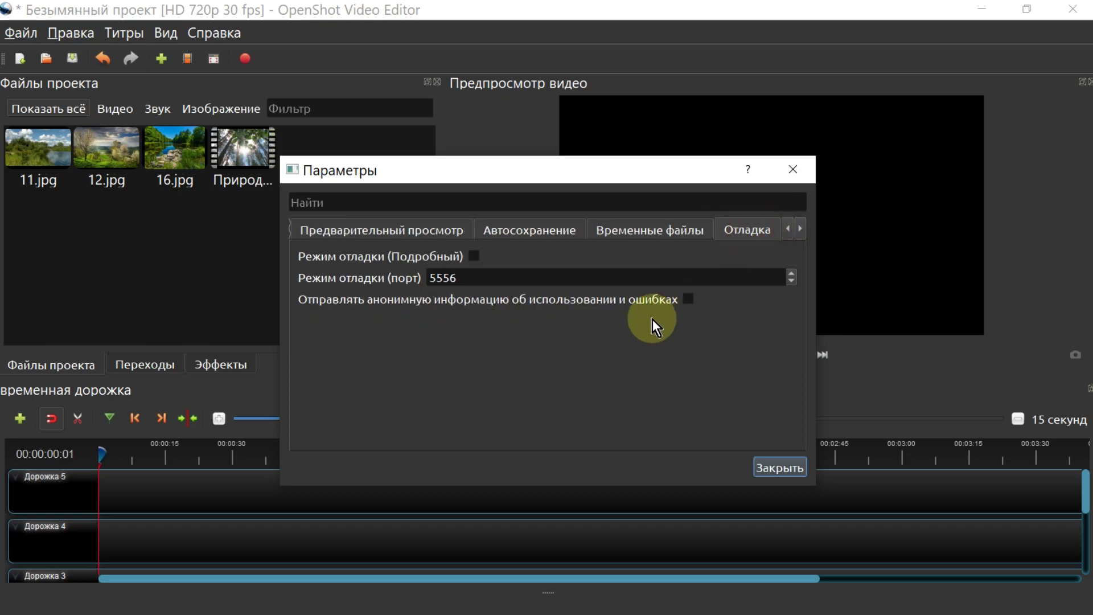
pyautogui.click(800, 230)
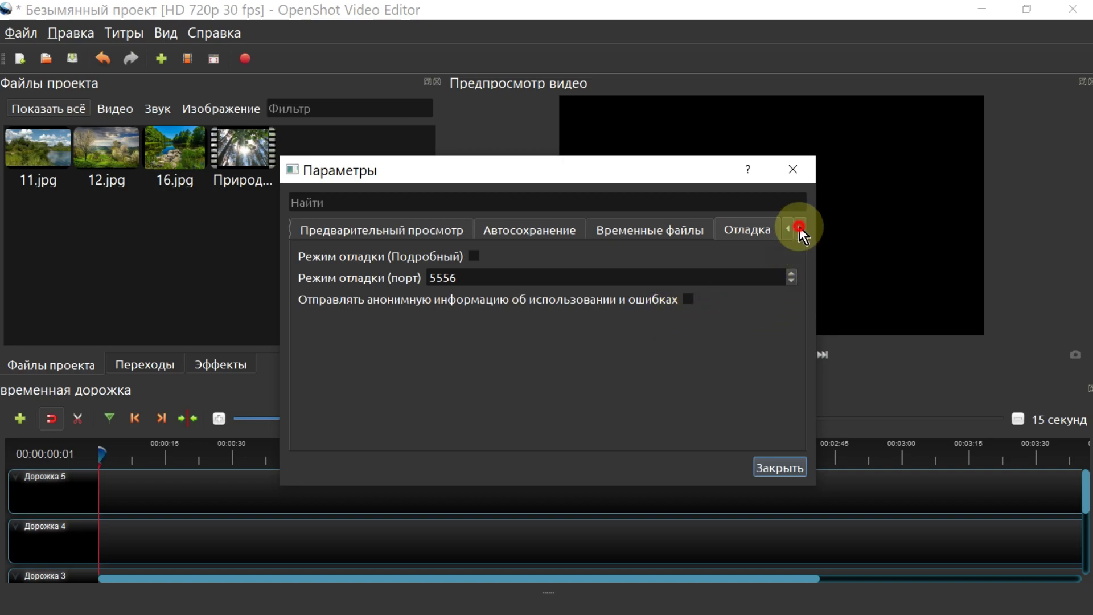
pyautogui.click(716, 231)
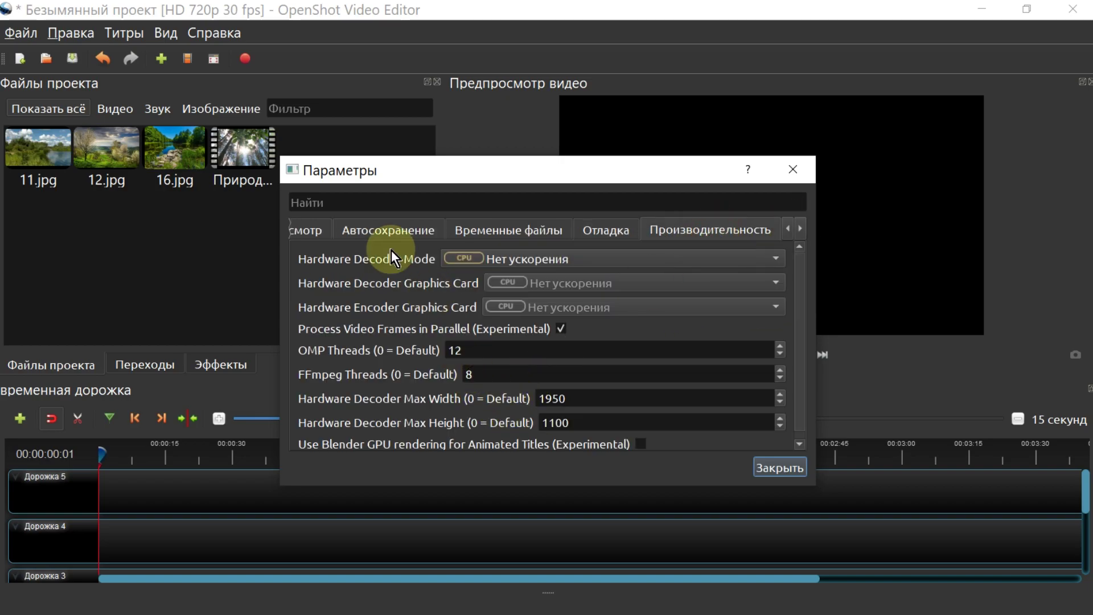
pyautogui.click(779, 261)
pyautogui.click(777, 259)
pyautogui.click(777, 259)
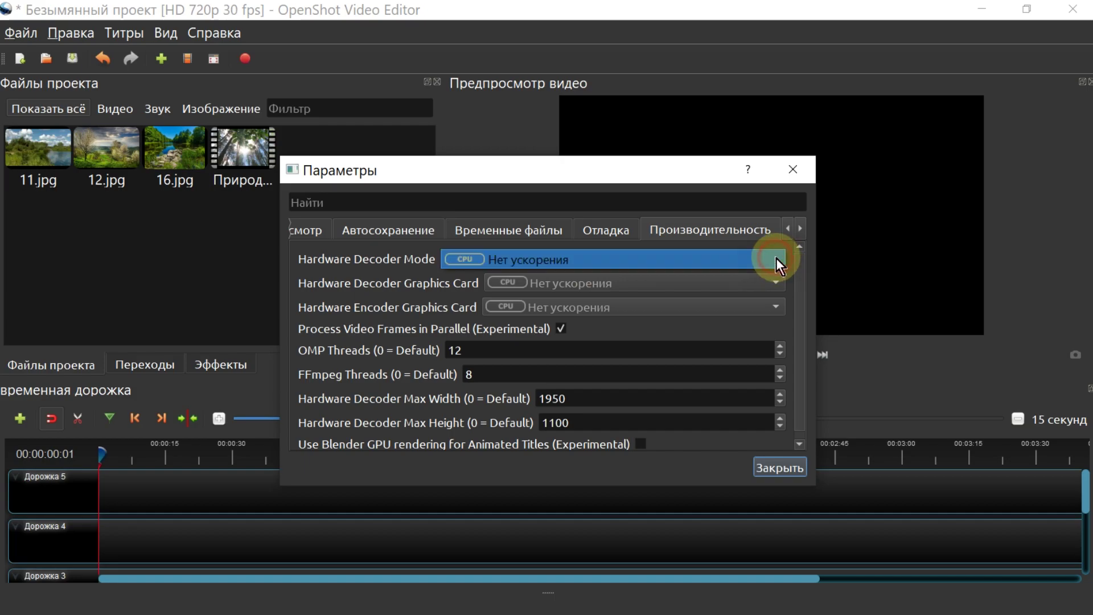
pyautogui.click(775, 284)
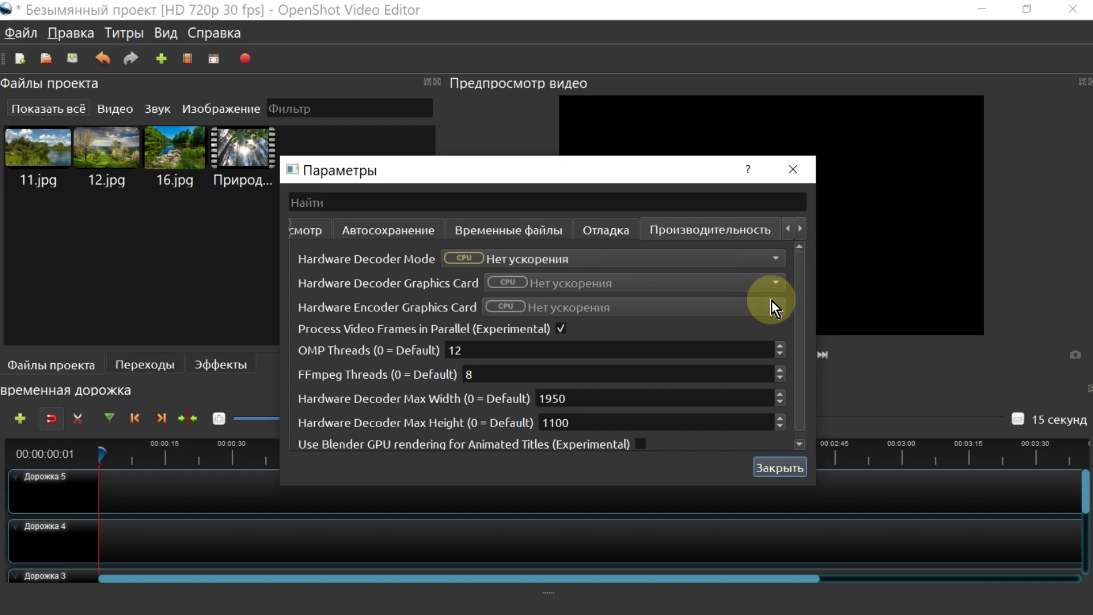
# Step: Look through the keyboard shortcut preferences, then close the preferences and acknowledge the restart notice
pyautogui.click(799, 228)
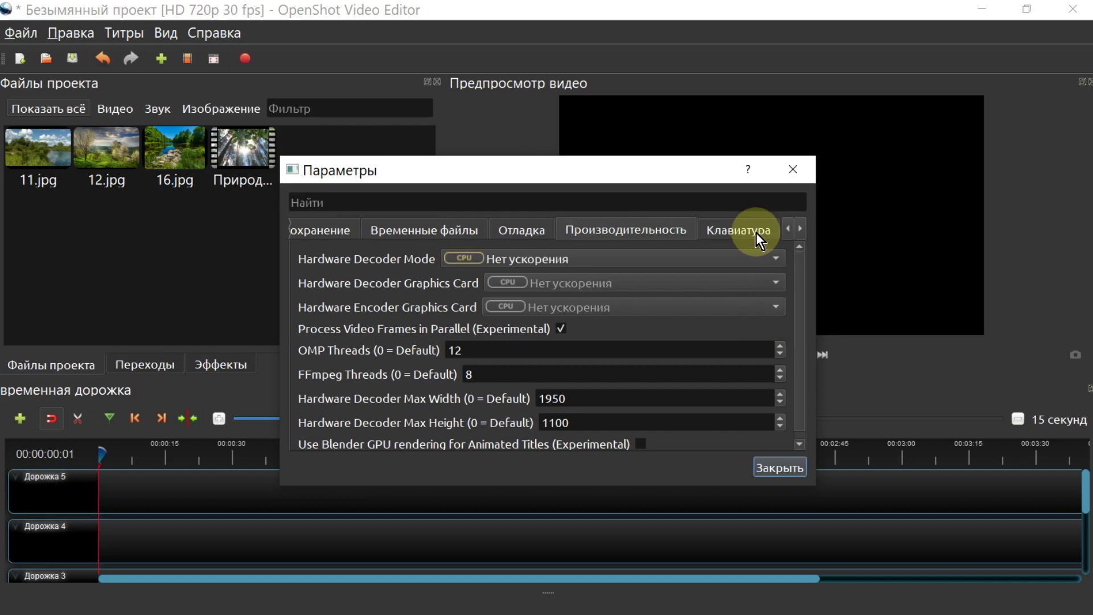
pyautogui.click(749, 227)
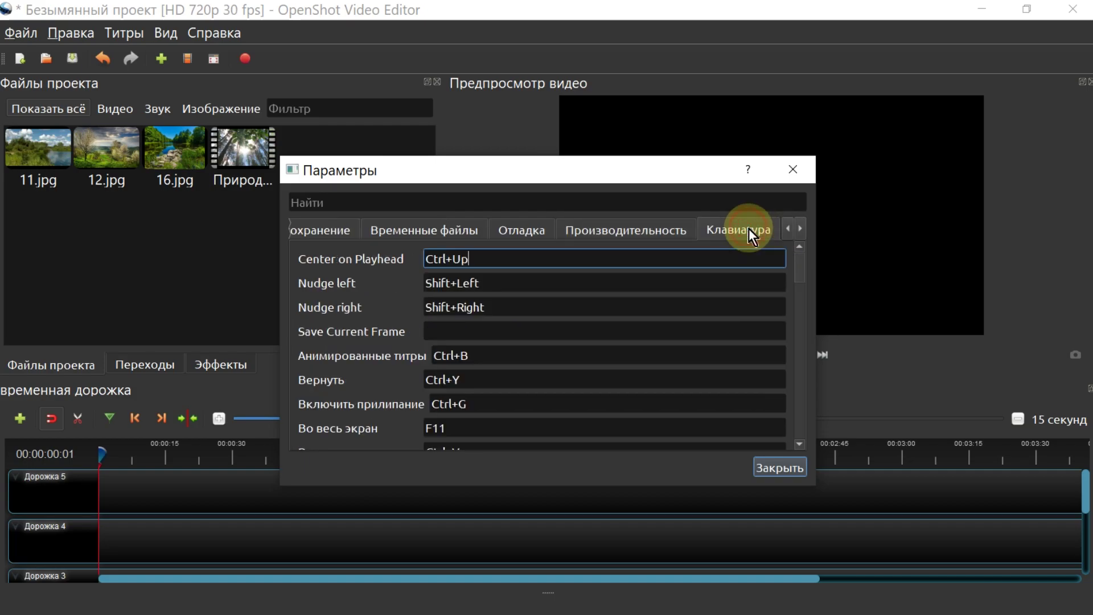
pyautogui.tripleClick(495, 255)
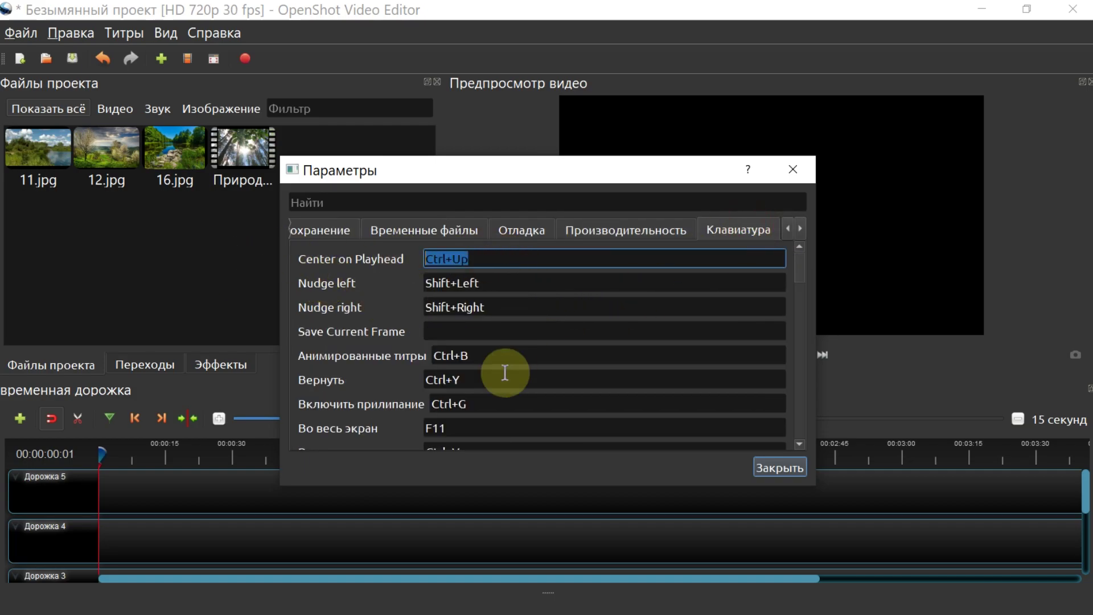
pyautogui.scroll(-4, 641, 335)
pyautogui.scroll(-4, 641, 334)
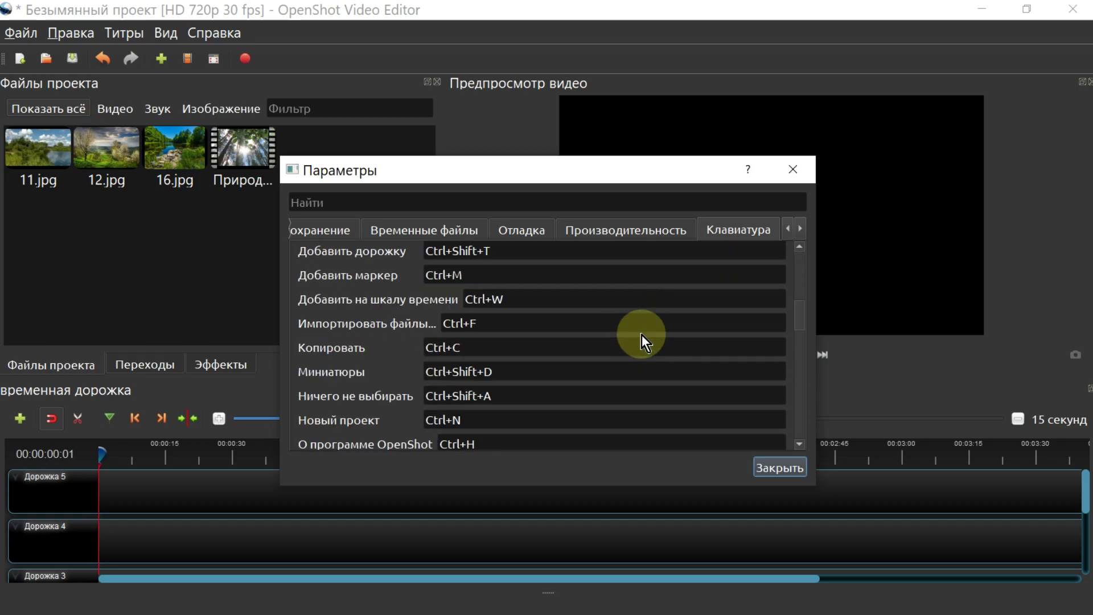
pyautogui.scroll(-6, 641, 335)
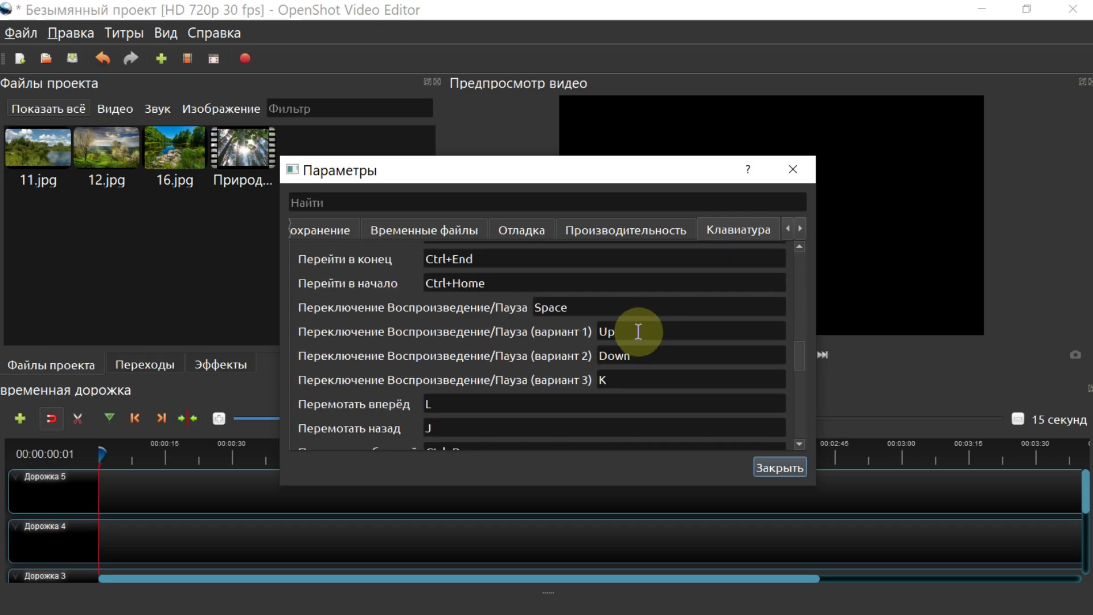
pyautogui.click(550, 379)
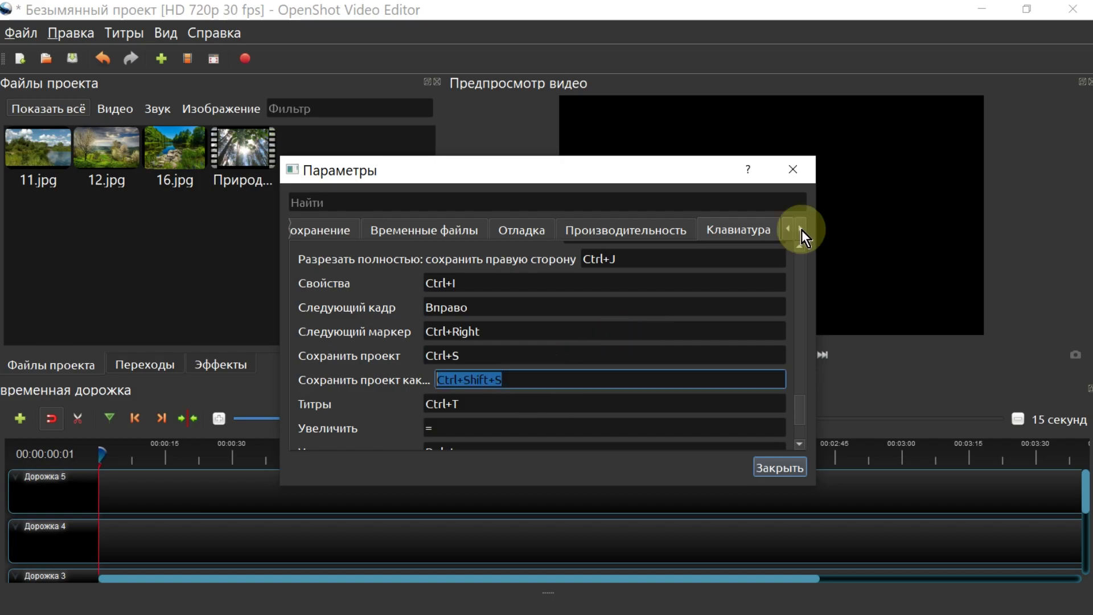
pyautogui.click(787, 470)
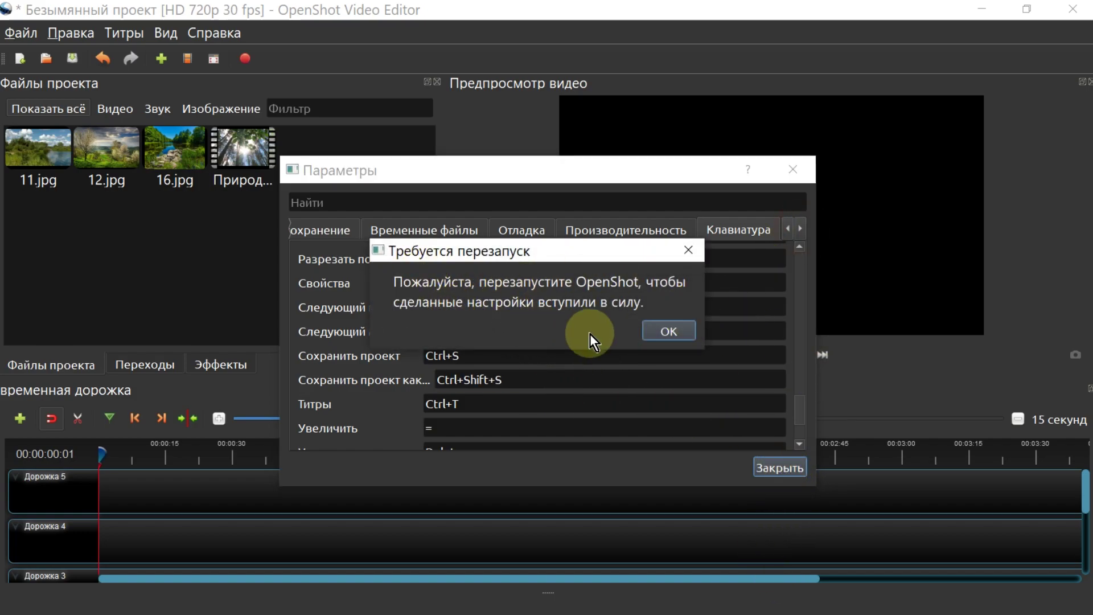
pyautogui.click(668, 330)
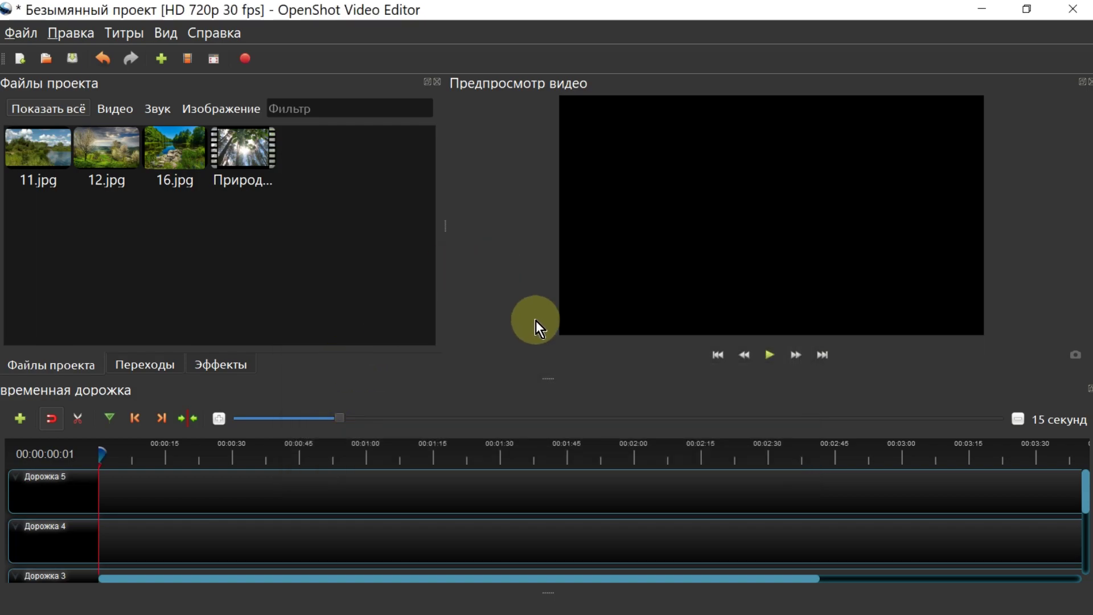
pyautogui.click(74, 33)
pyautogui.moveTo(140, 35)
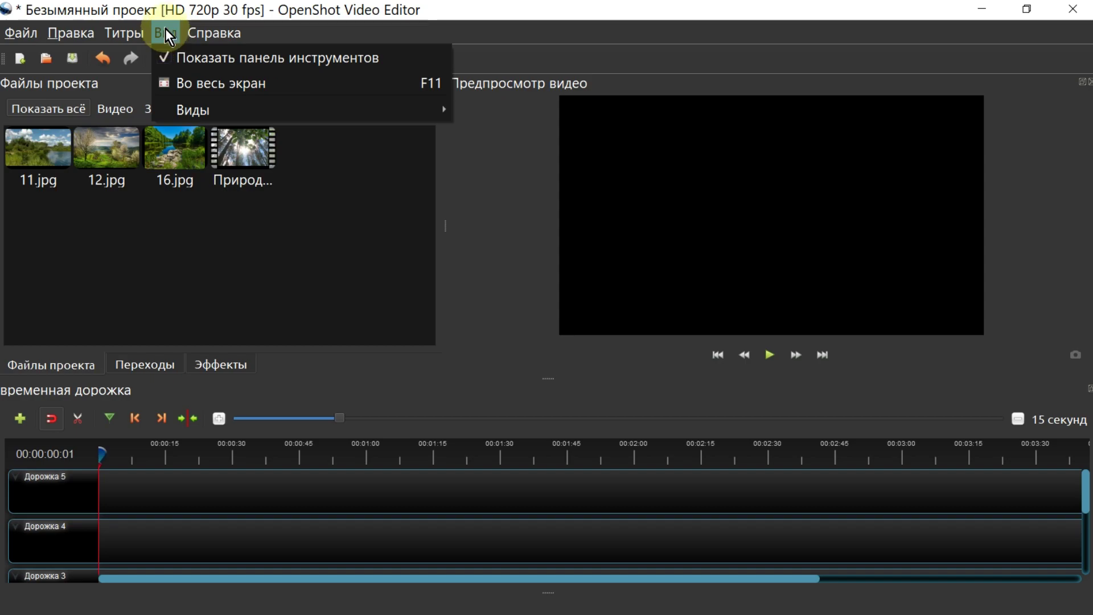
pyautogui.moveTo(183, 111)
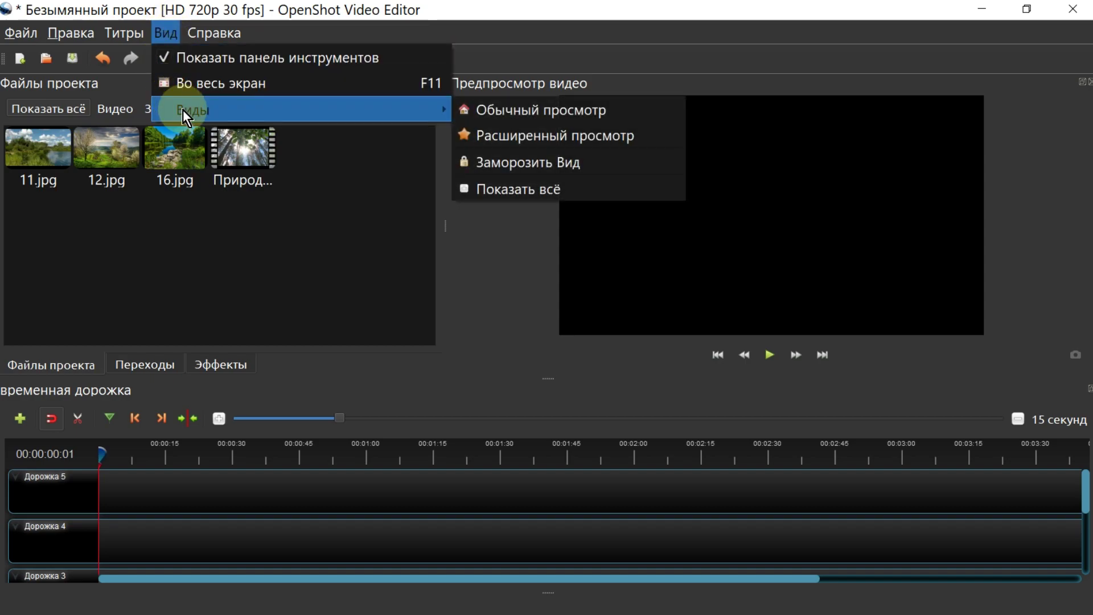
pyautogui.click(549, 374)
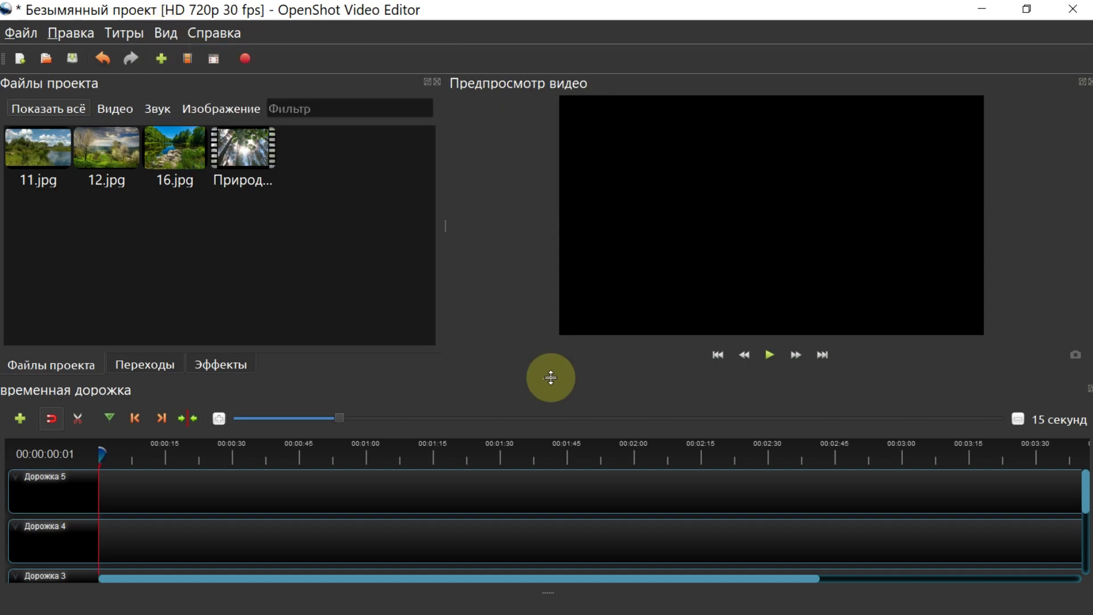
pyautogui.click(163, 39)
pyautogui.moveTo(404, 108)
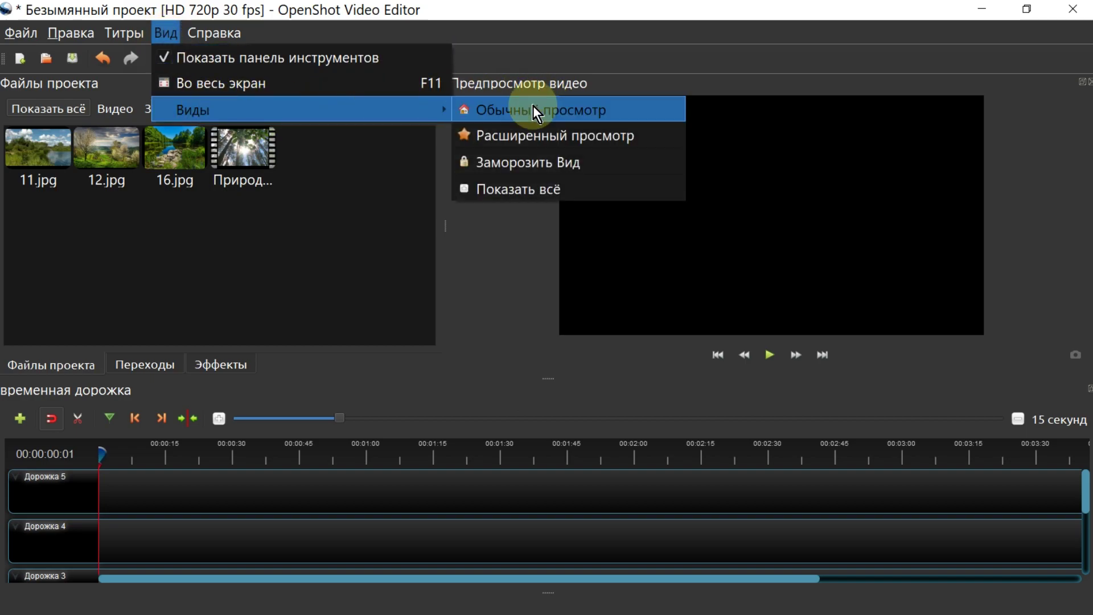
pyautogui.click(139, 188)
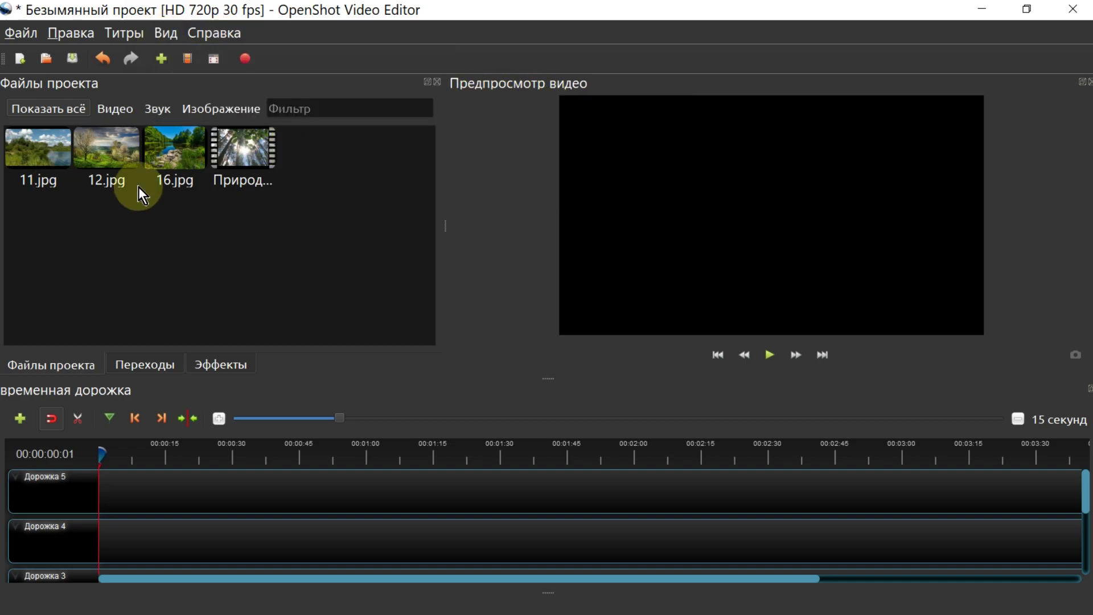
# Step: Place the Природа video at the start of Дорожка 5 and set the timeline scale to 20 seconds
pyautogui.click(254, 154)
pyautogui.moveTo(254, 154); pyautogui.dragTo(85, 486)
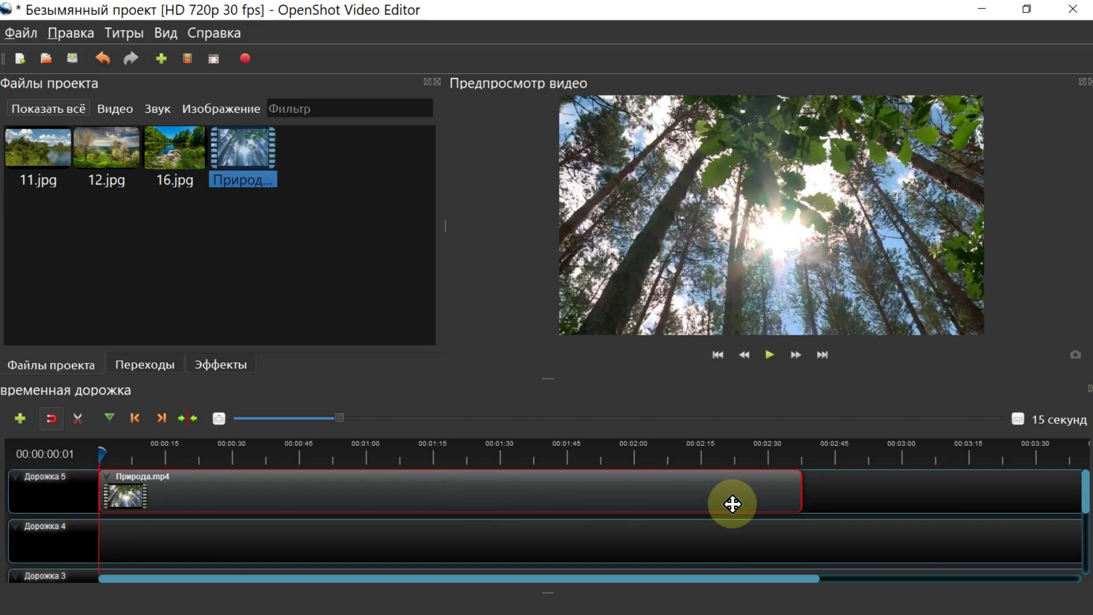
pyautogui.click(217, 419)
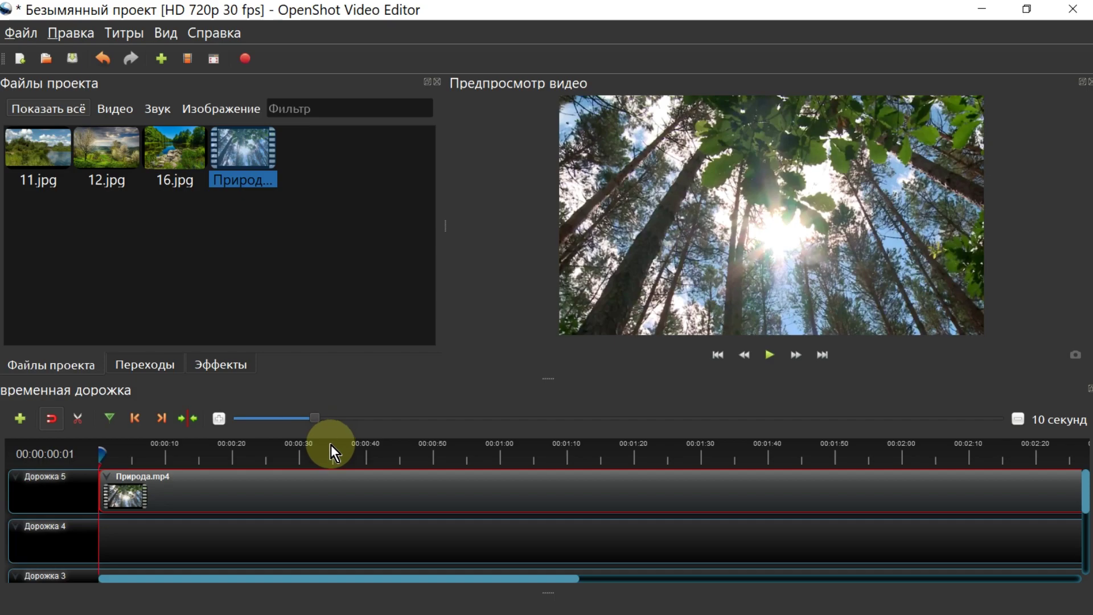
pyautogui.scroll(-1, 330, 445)
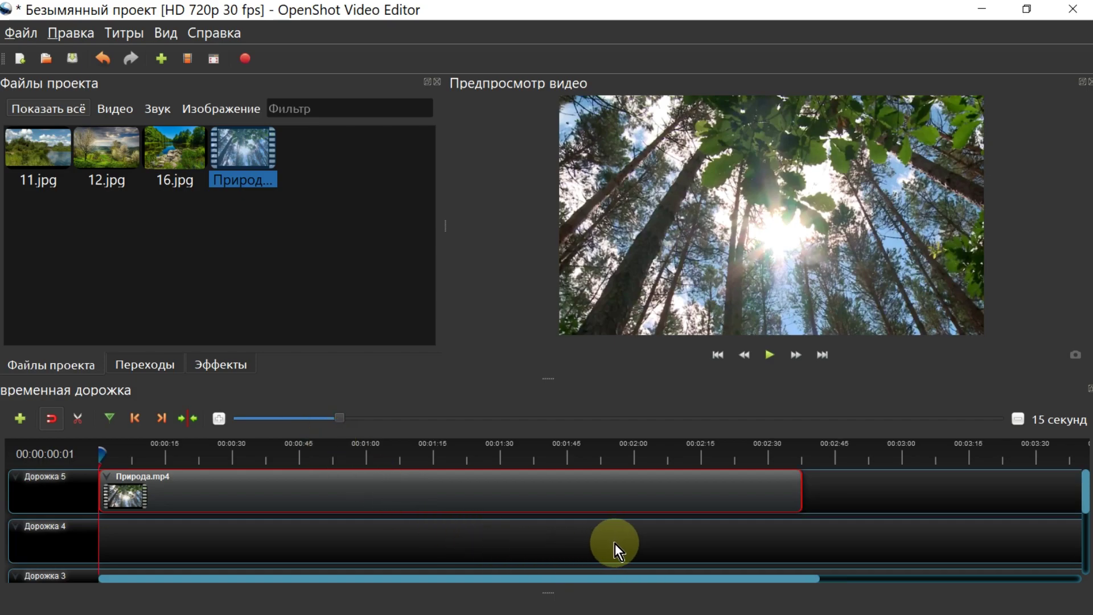
pyautogui.scroll(-1, 615, 543)
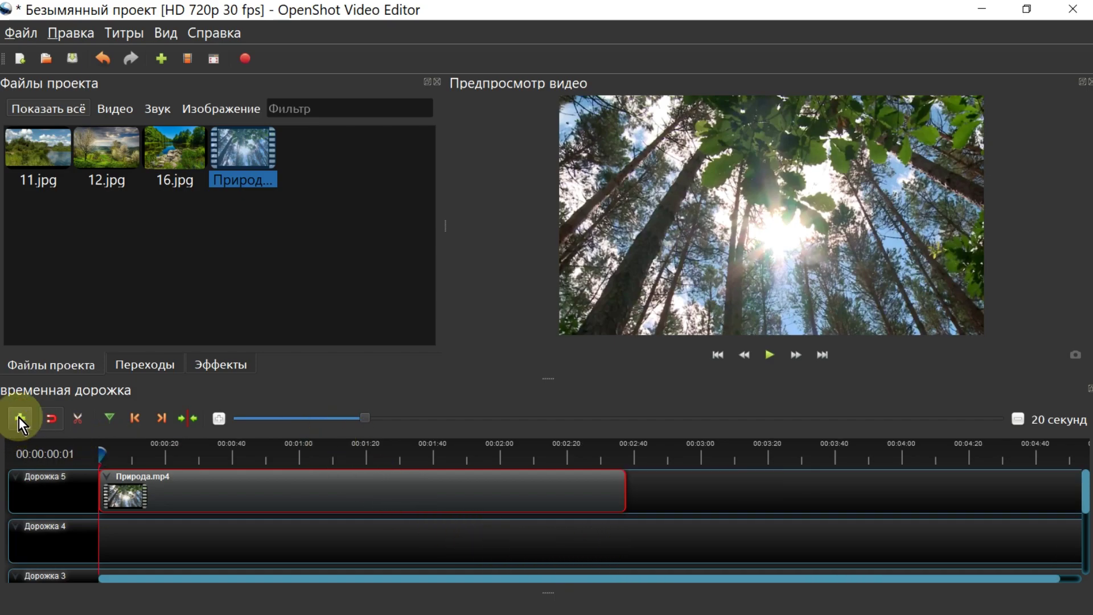
# Step: Filter the project files by video, audio and image in turn, then show all files again
pyautogui.click(50, 418)
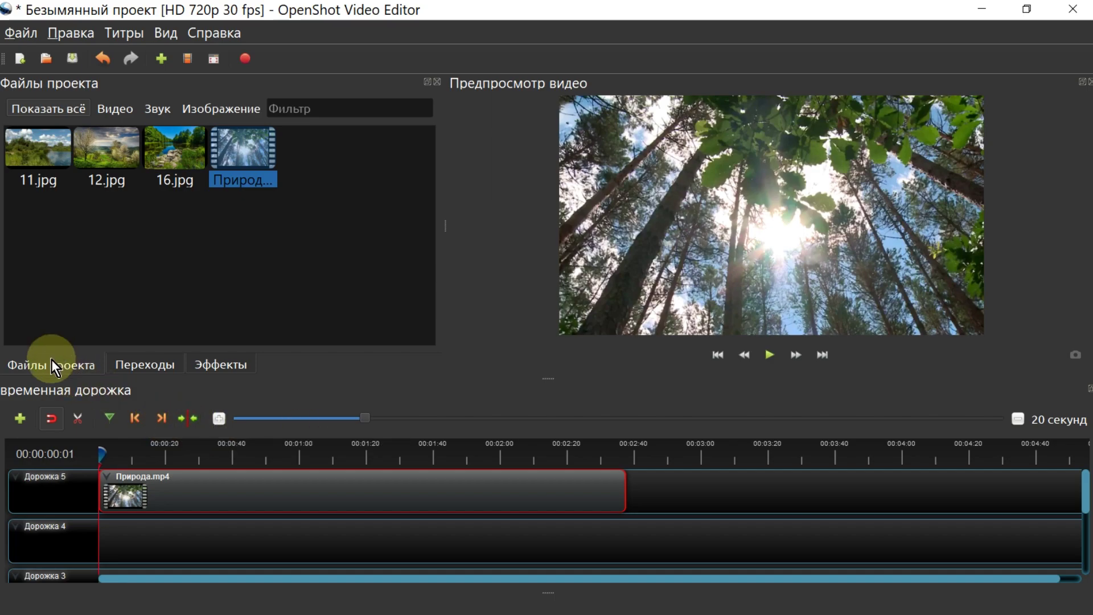
pyautogui.click(115, 108)
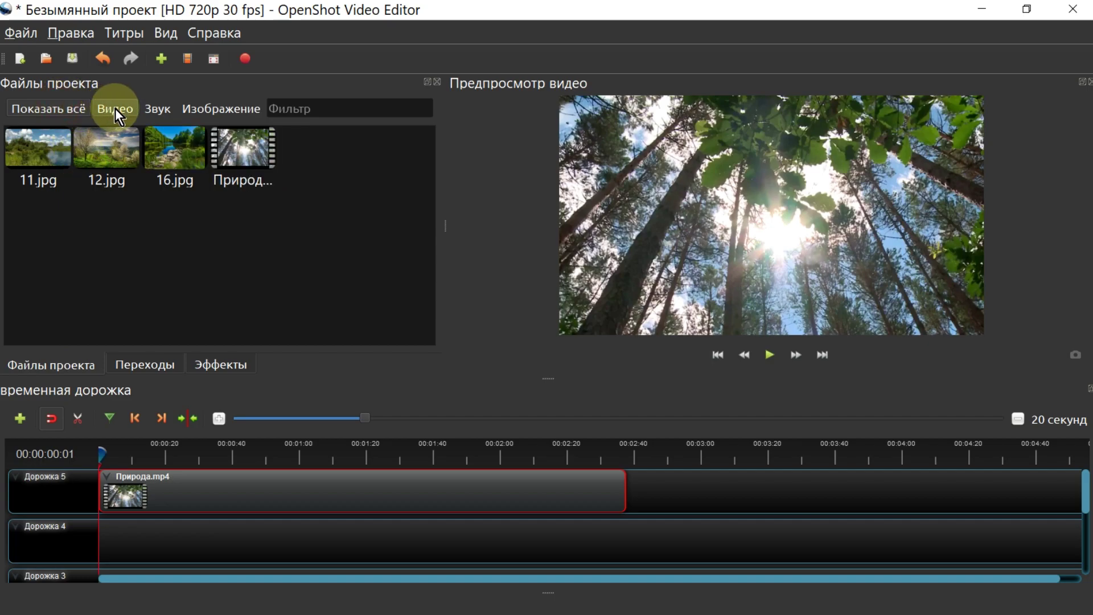
pyautogui.click(165, 108)
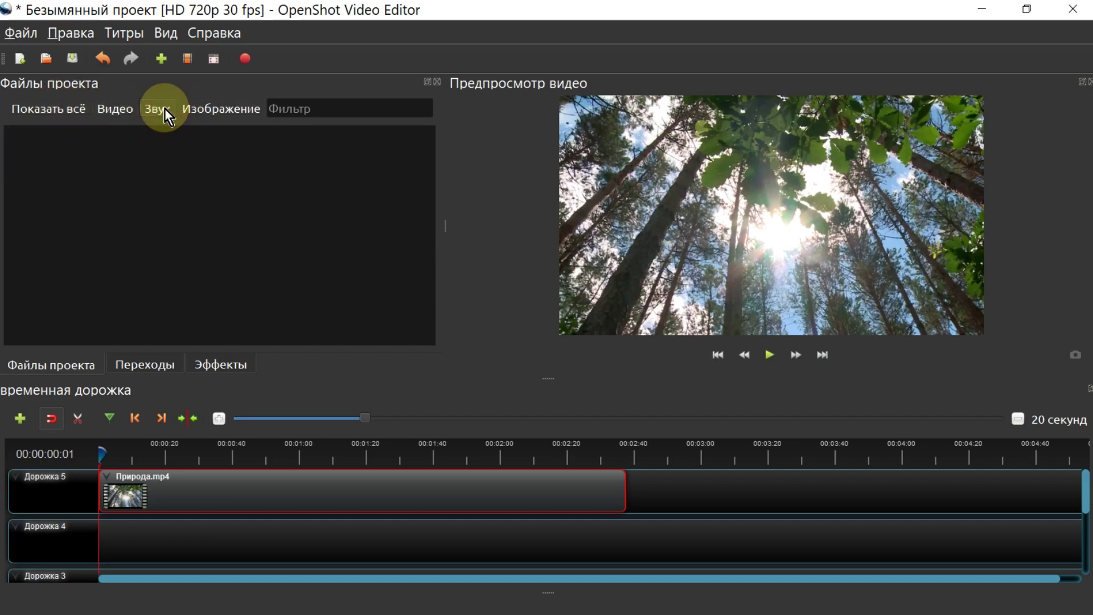
pyautogui.click(228, 109)
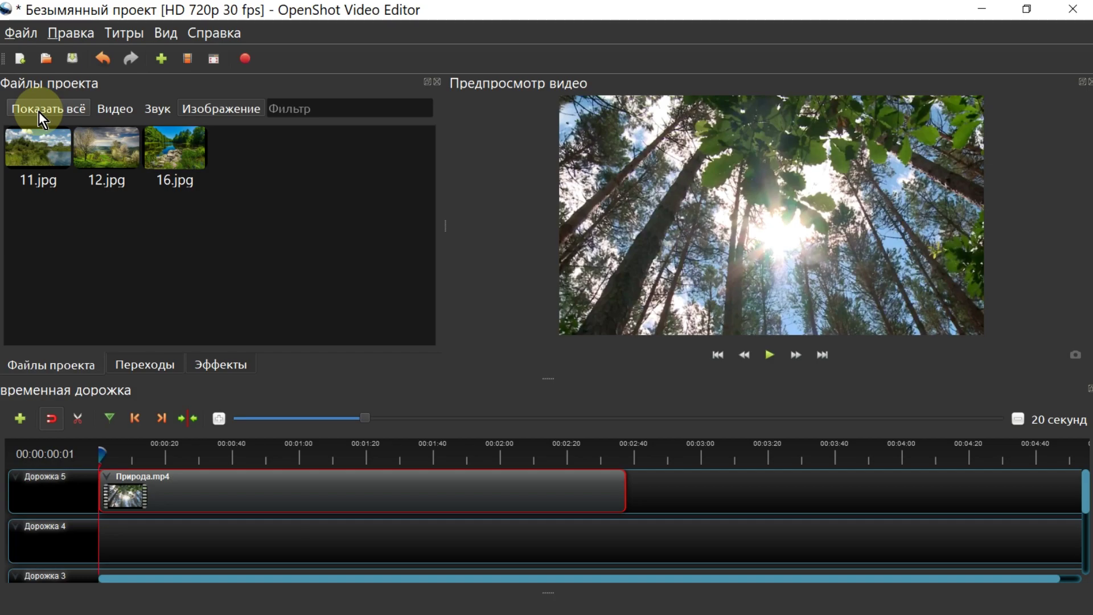
pyautogui.click(39, 112)
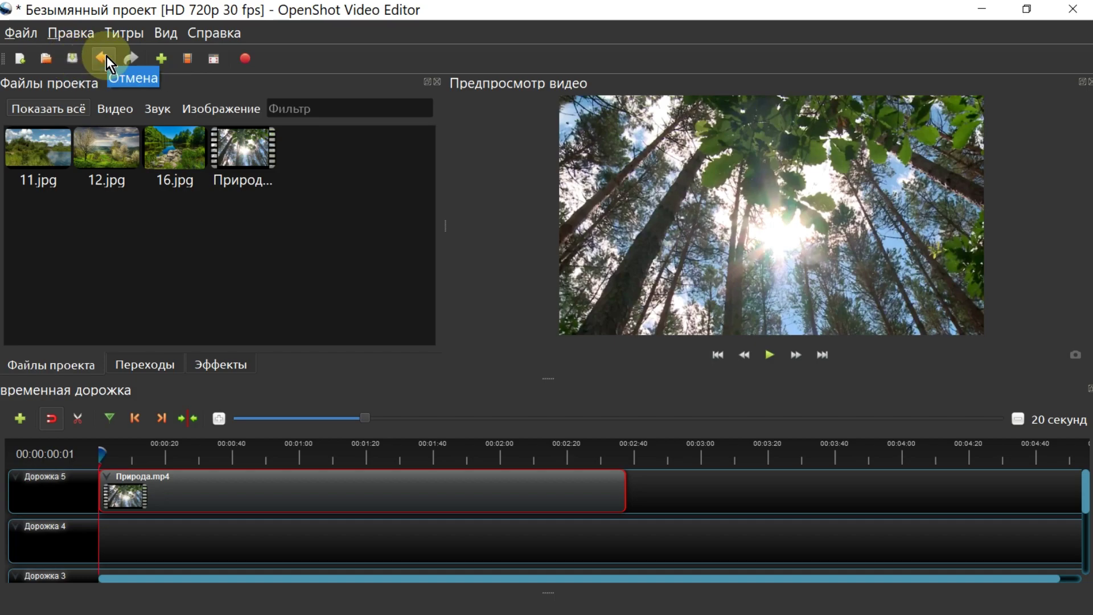
# Step: Import the video file 17 into the project
pyautogui.click(163, 58)
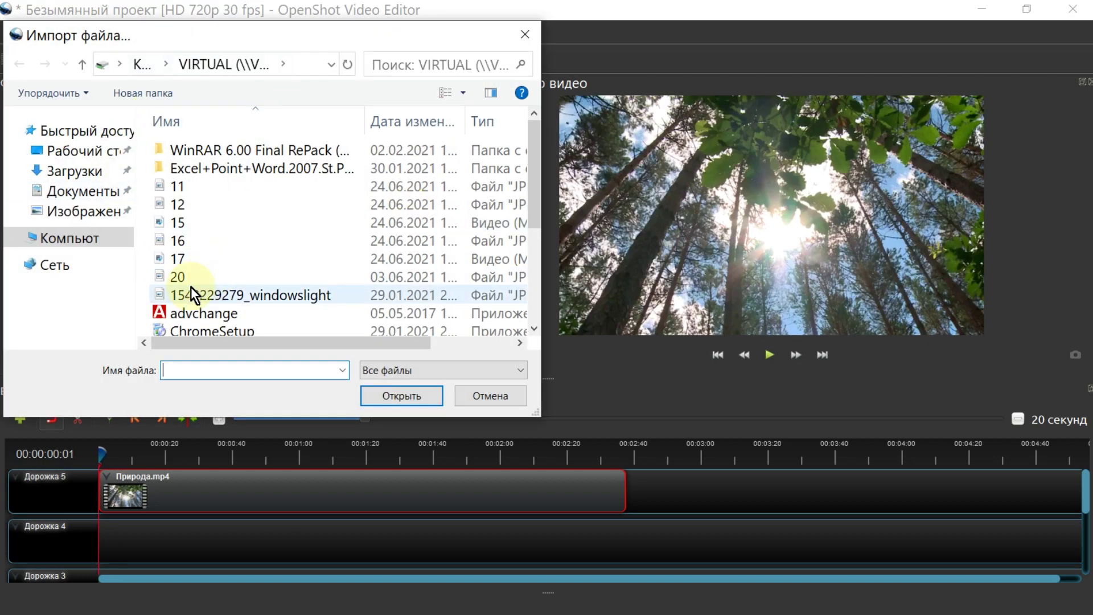
pyautogui.click(222, 259)
pyautogui.click(410, 395)
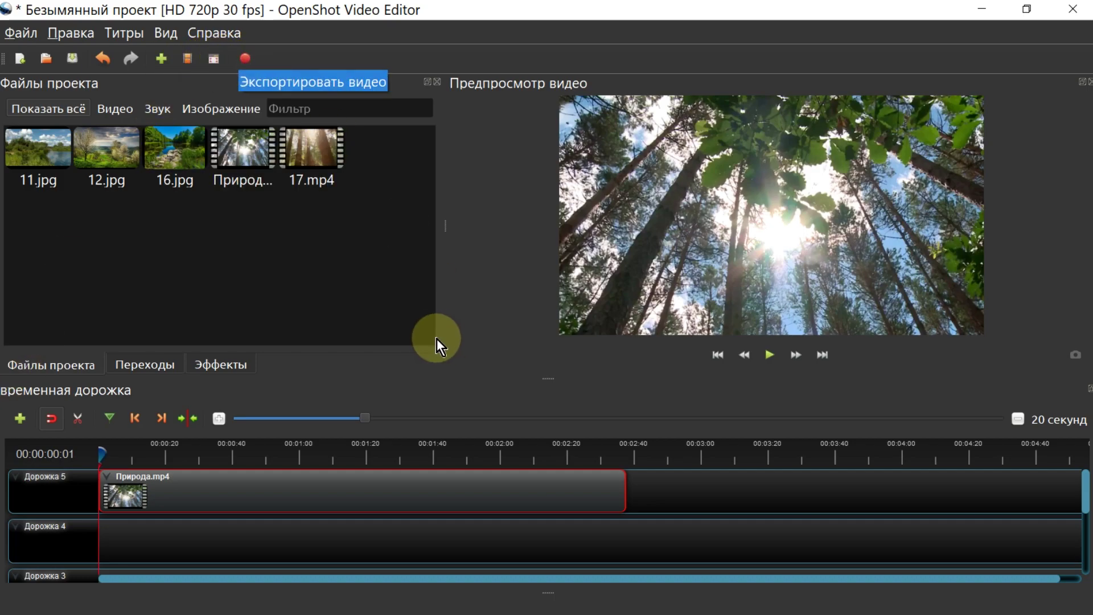
# Step: Add a new track above Дорожка 5 and delete that track again
pyautogui.moveTo(1085, 507); pyautogui.dragTo(1087, 481)
pyautogui.click(19, 418)
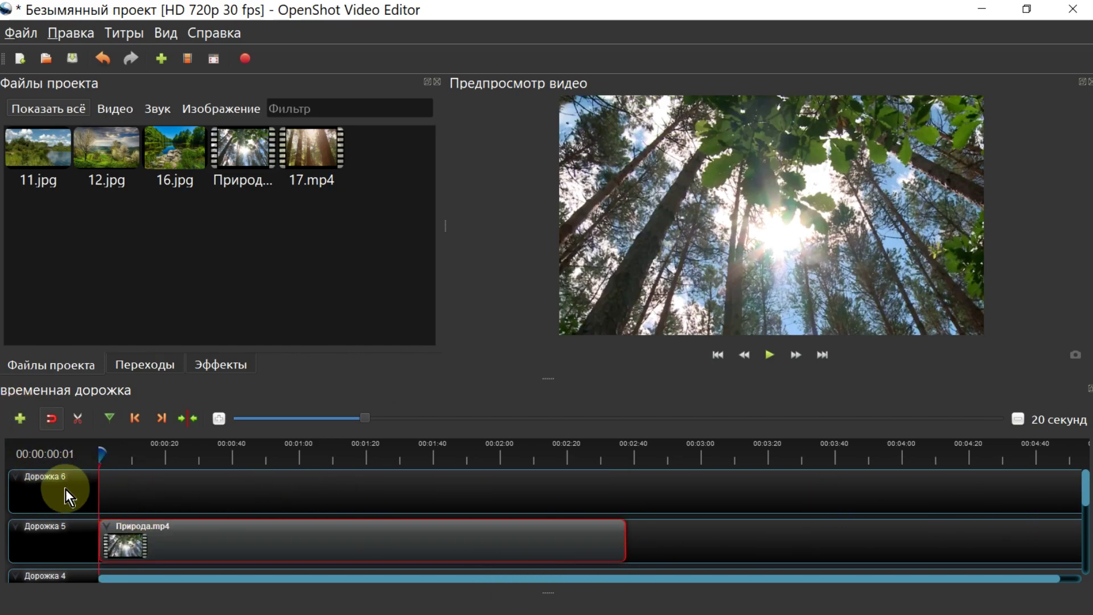
pyautogui.rightClick(19, 483)
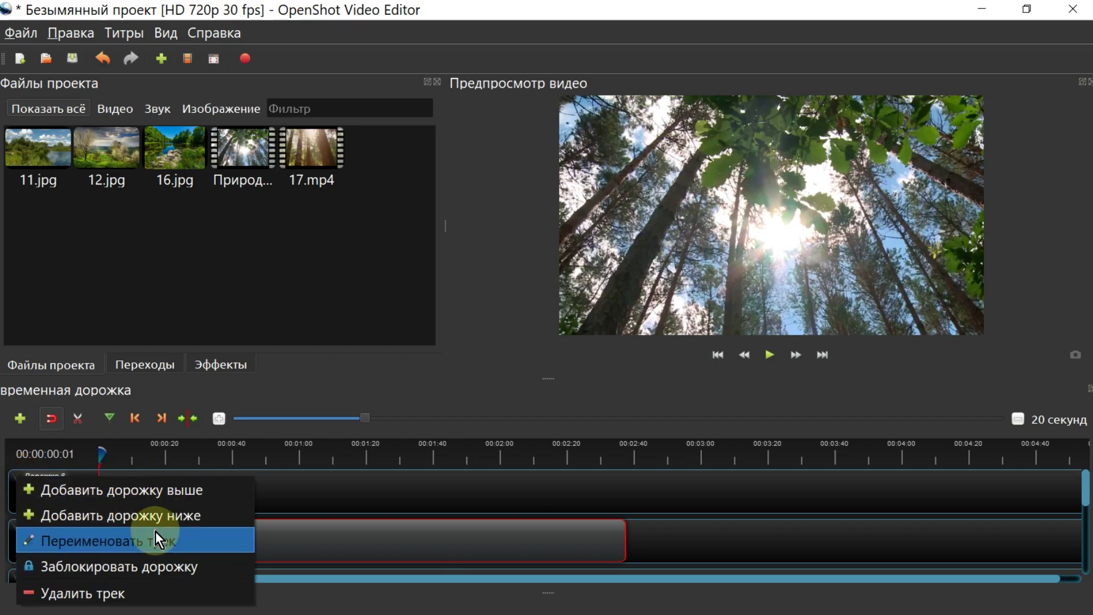
pyautogui.click(131, 597)
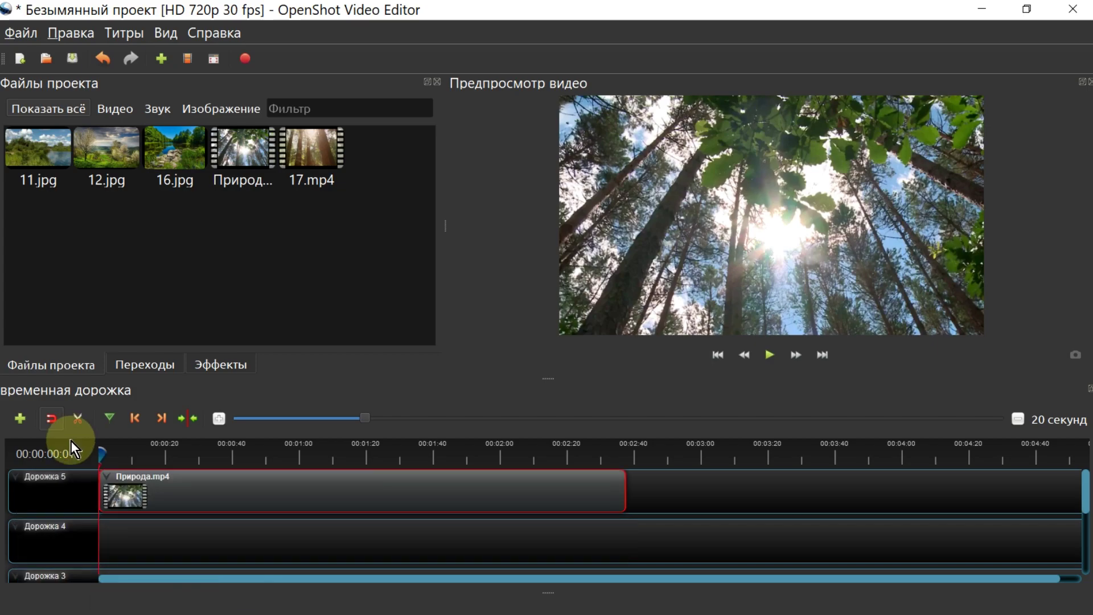
# Step: Split the Природа.mp4 clip on Дорожка 5 with the razor tool at about 00:00:23:25
pyautogui.moveTo(102, 455); pyautogui.dragTo(178, 456)
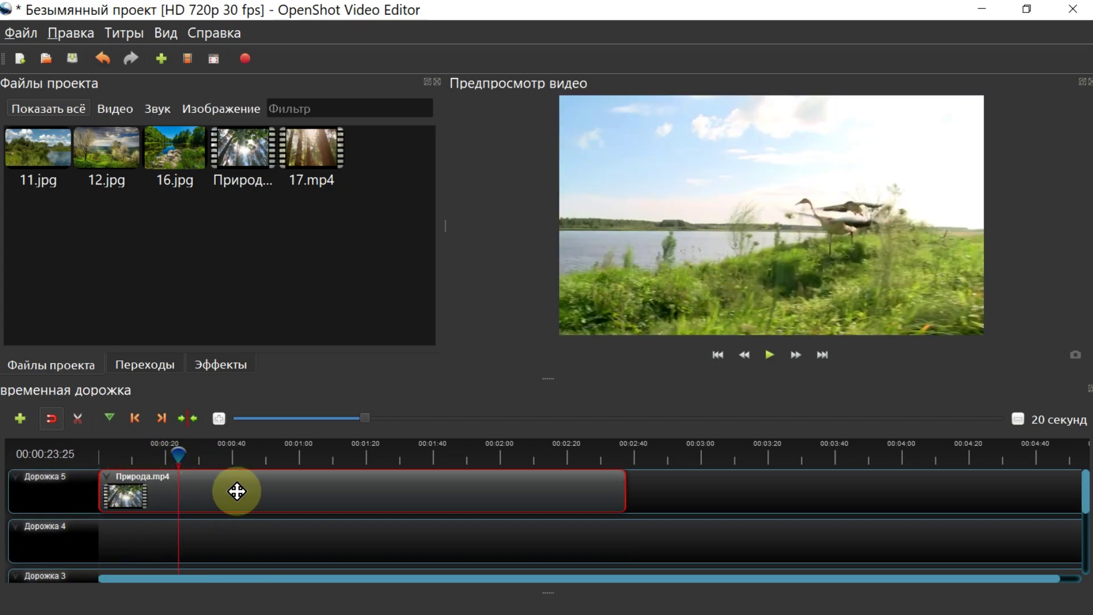
pyautogui.click(78, 419)
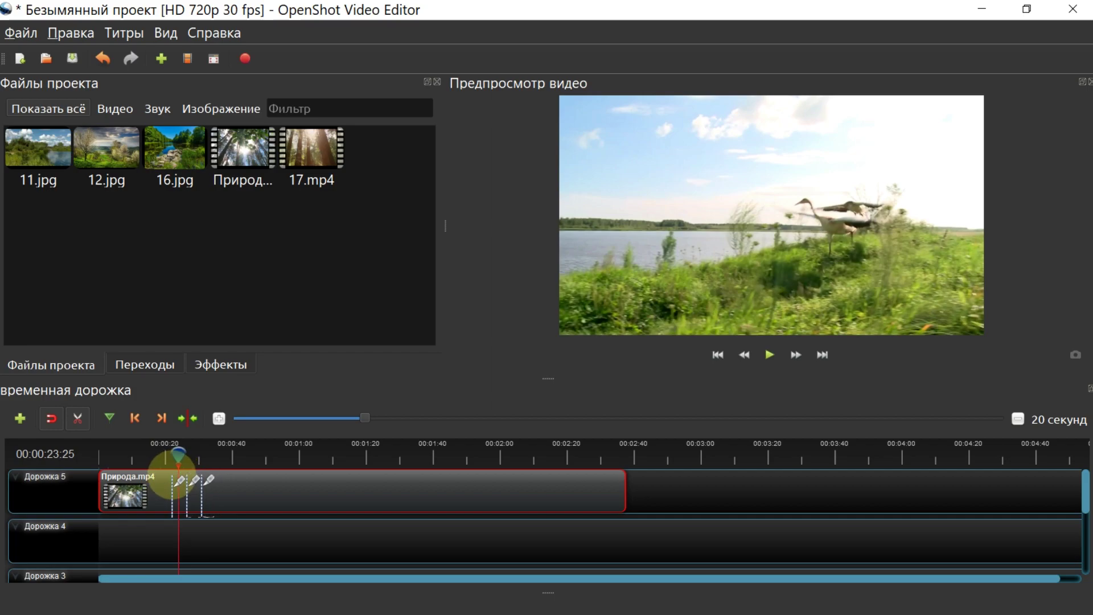
pyautogui.click(177, 484)
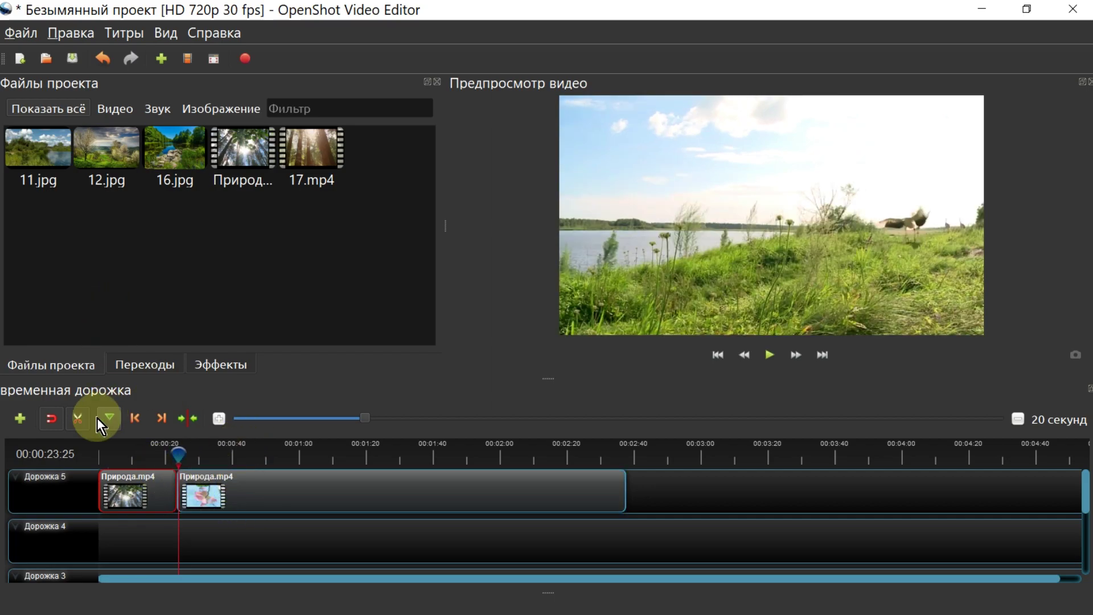
# Step: Turn off snapping and split the remaining long Природа.mp4 piece with the razor at about 00:00:35:25
pyautogui.click(50, 419)
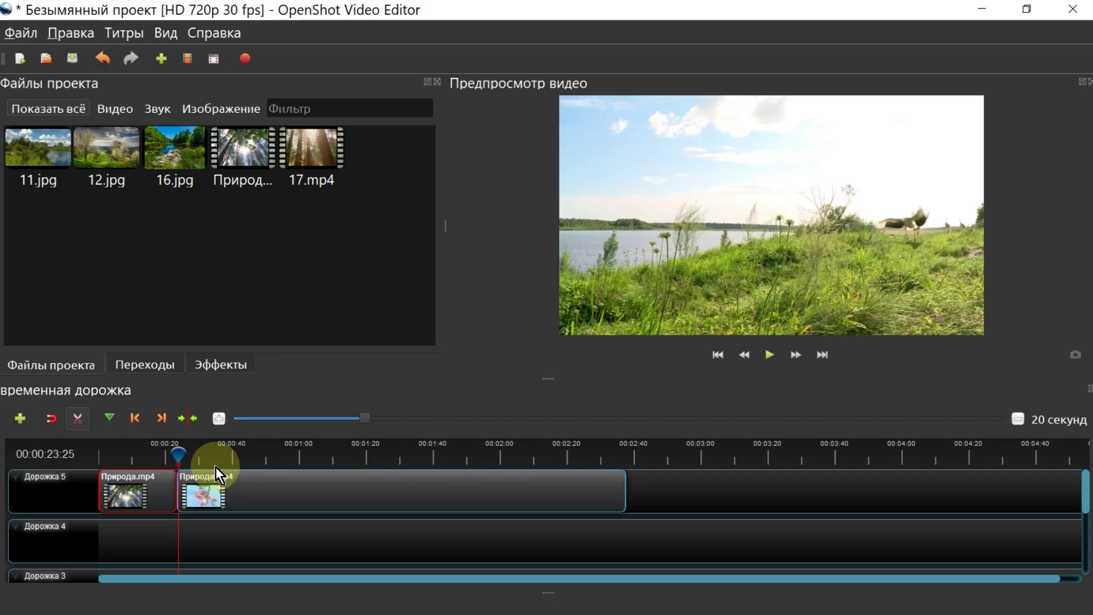
pyautogui.moveTo(178, 455); pyautogui.dragTo(219, 456)
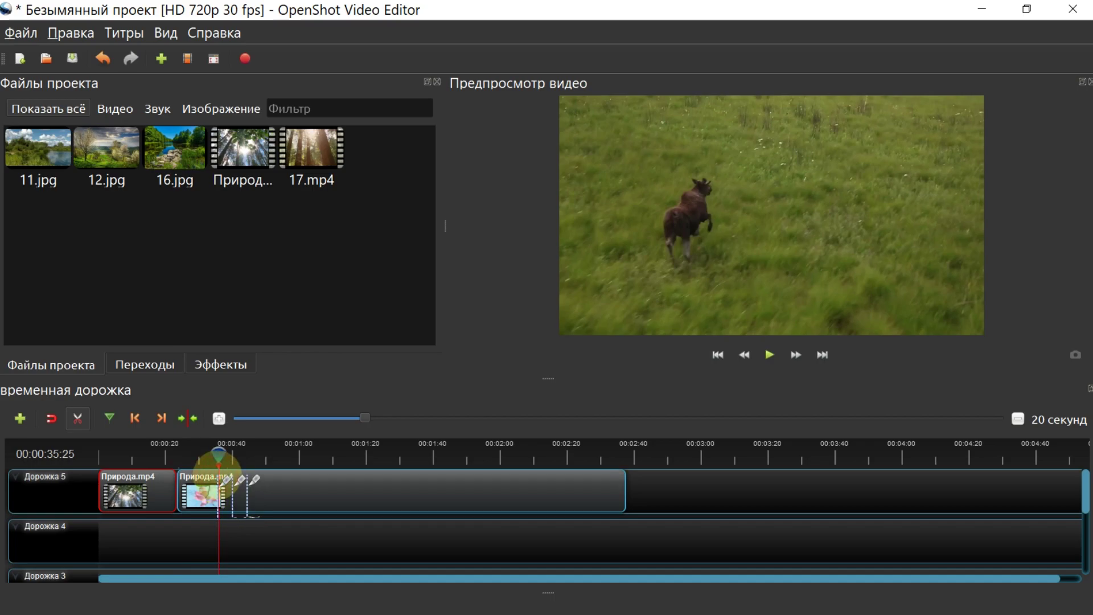
pyautogui.click(218, 481)
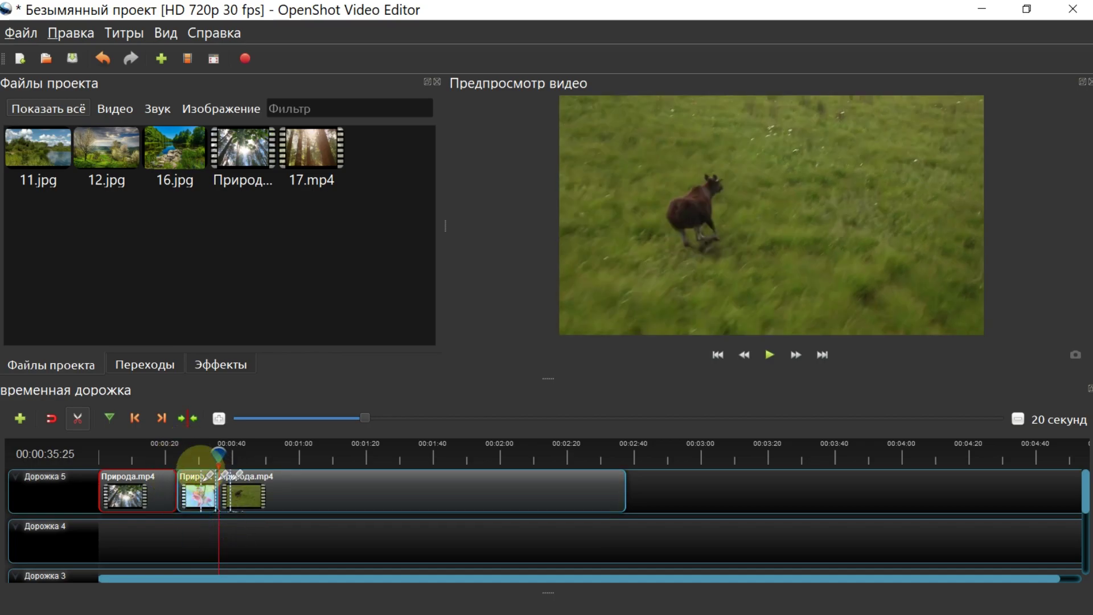
# Step: Turn off the razor tool and delete the short middle piece of Природа.mp4 from Дорожка 5
pyautogui.click(77, 419)
pyautogui.click(198, 487)
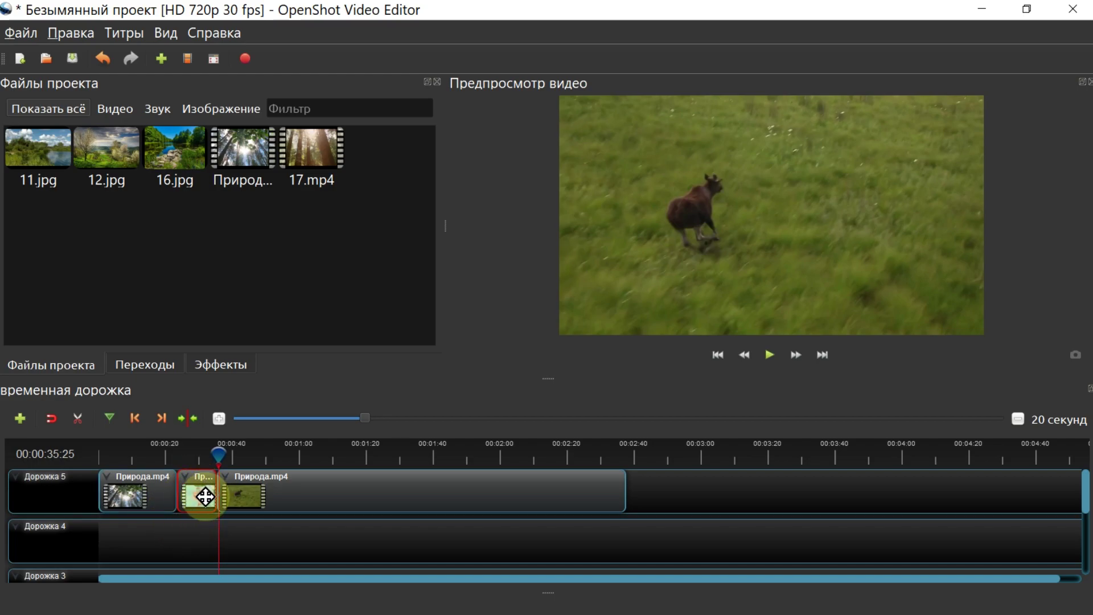
pyautogui.rightClick(199, 489)
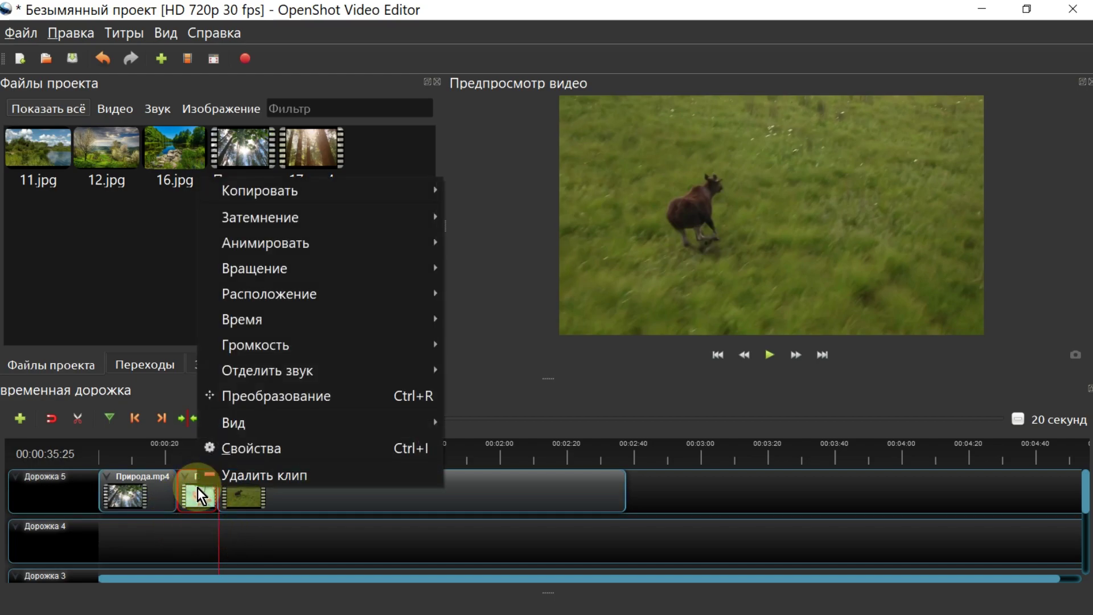
pyautogui.click(288, 477)
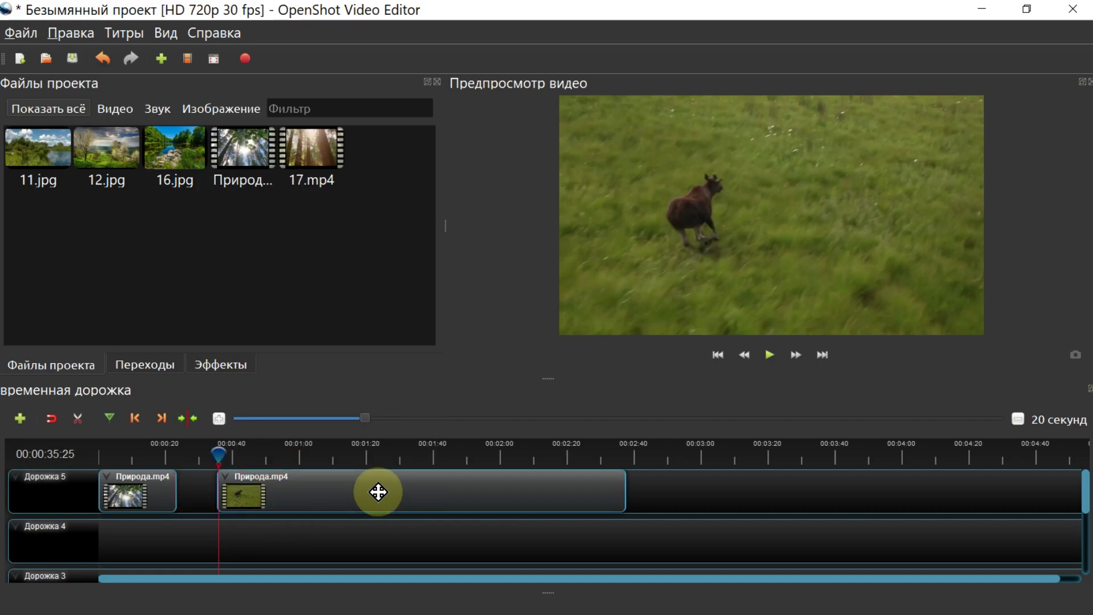
# Step: Move the second Природа.mp4 clip up against the first to close the gap, and trim its end to about 00:02:00
pyautogui.moveTo(378, 491); pyautogui.dragTo(338, 494)
pyautogui.moveTo(220, 454); pyautogui.dragTo(306, 459)
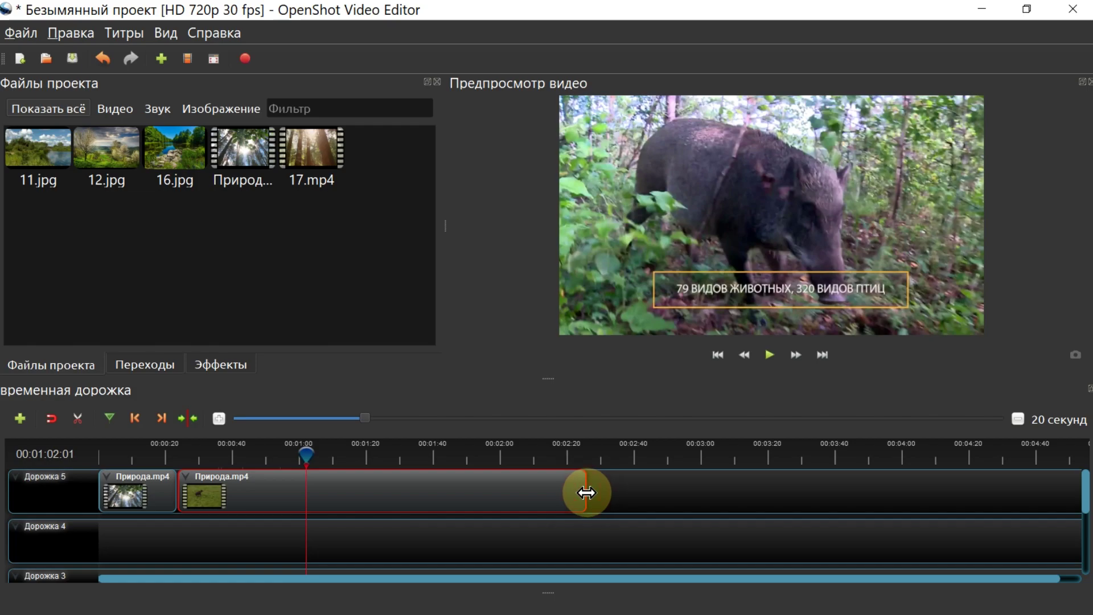
pyautogui.moveTo(587, 492); pyautogui.dragTo(504, 497)
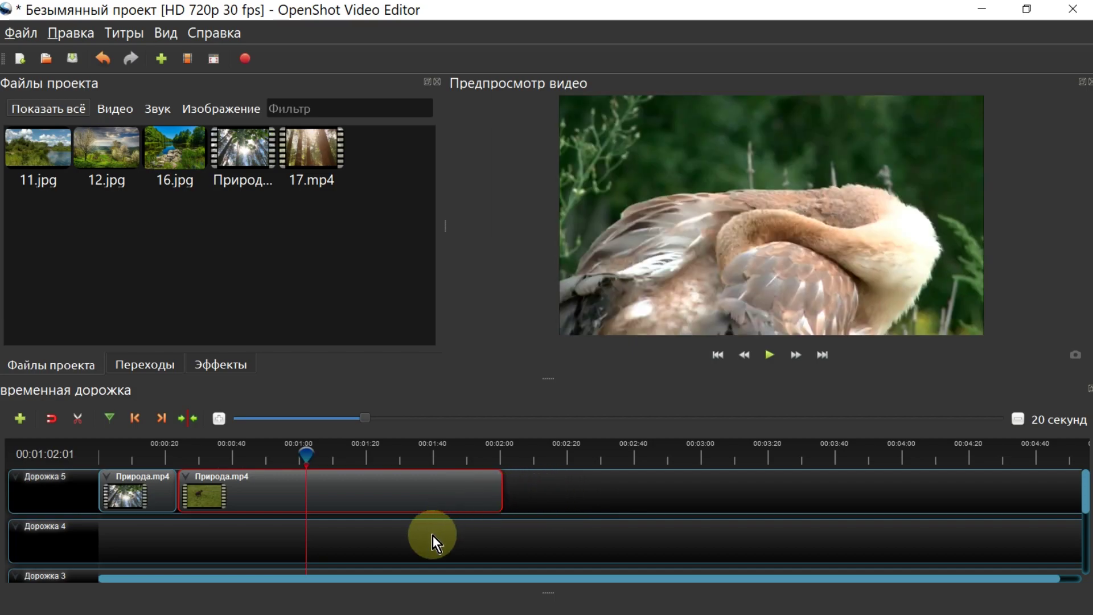
# Step: Separate the audio of the second Природа.mp4 clip as a single clip containing all channels
pyautogui.rightClick(371, 493)
pyautogui.moveTo(462, 185)
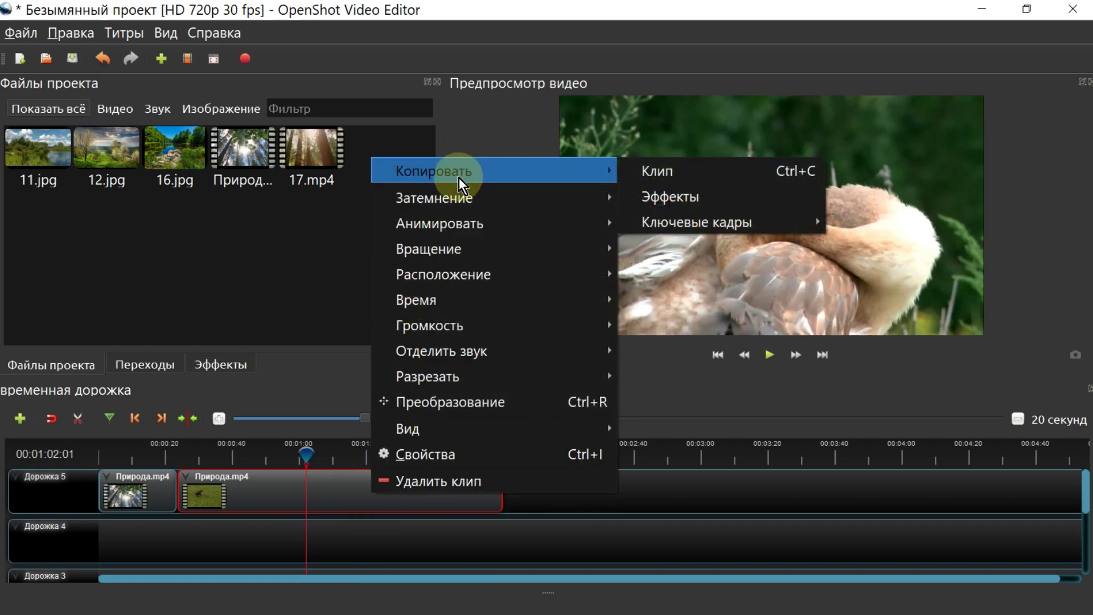
pyautogui.moveTo(462, 206)
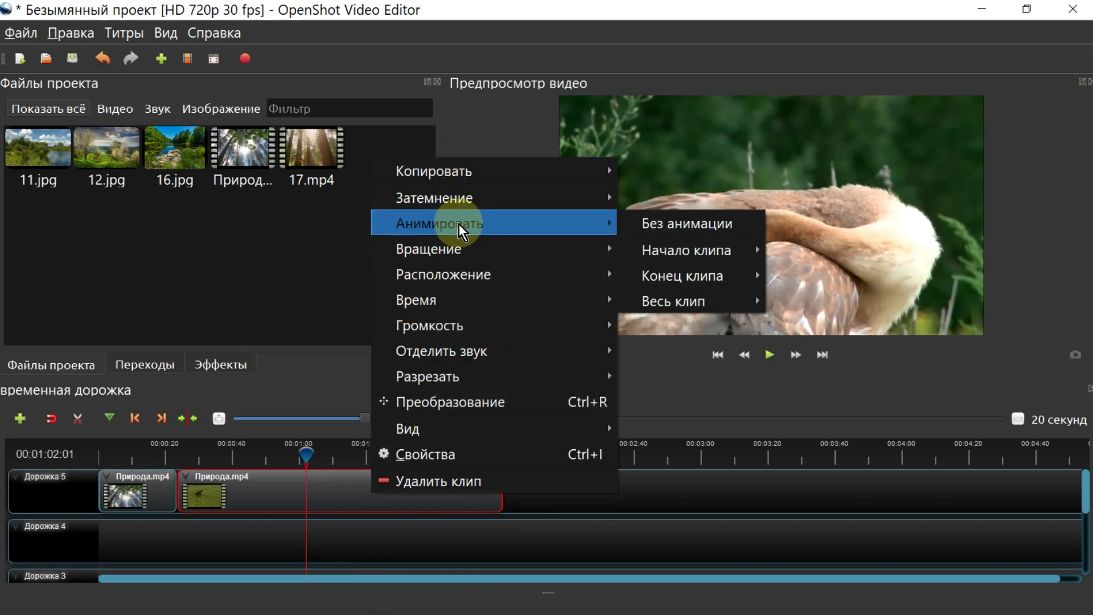
pyautogui.moveTo(461, 257)
pyautogui.moveTo(461, 282)
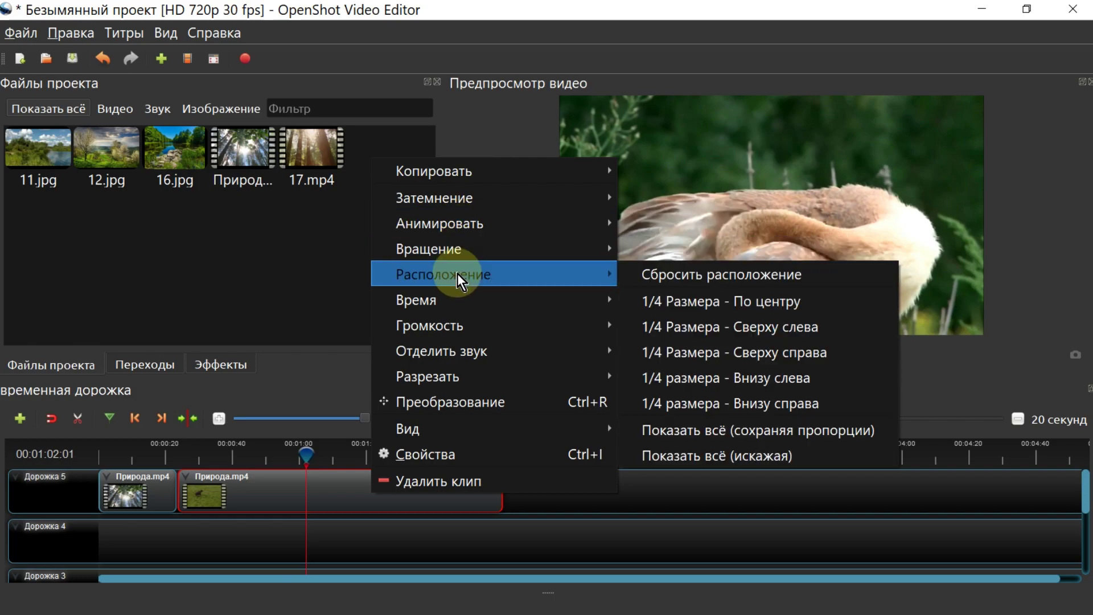
pyautogui.moveTo(468, 300)
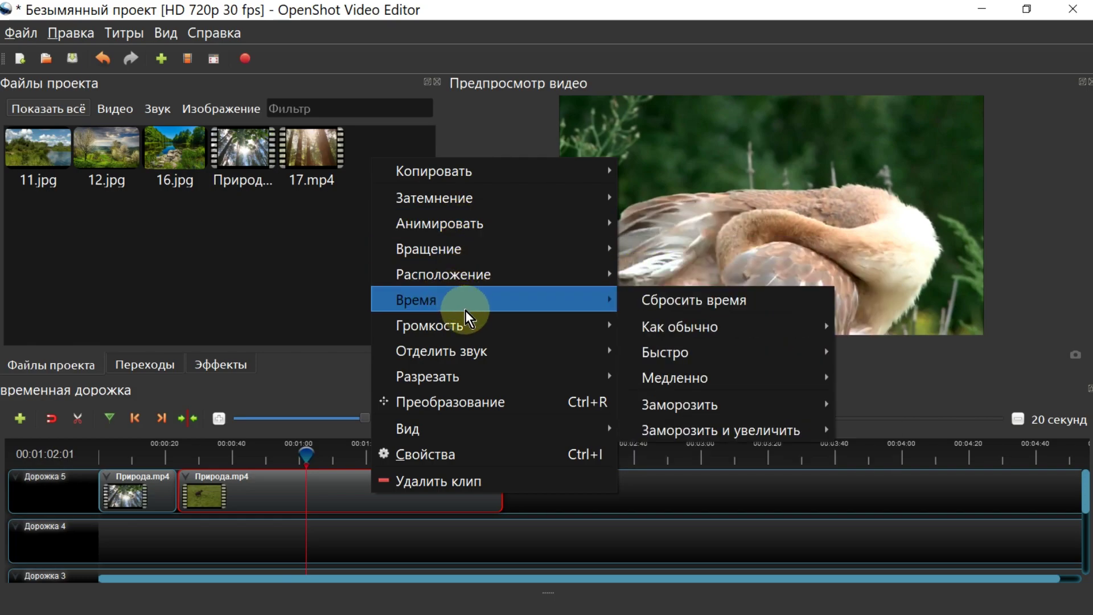
pyautogui.moveTo(473, 327)
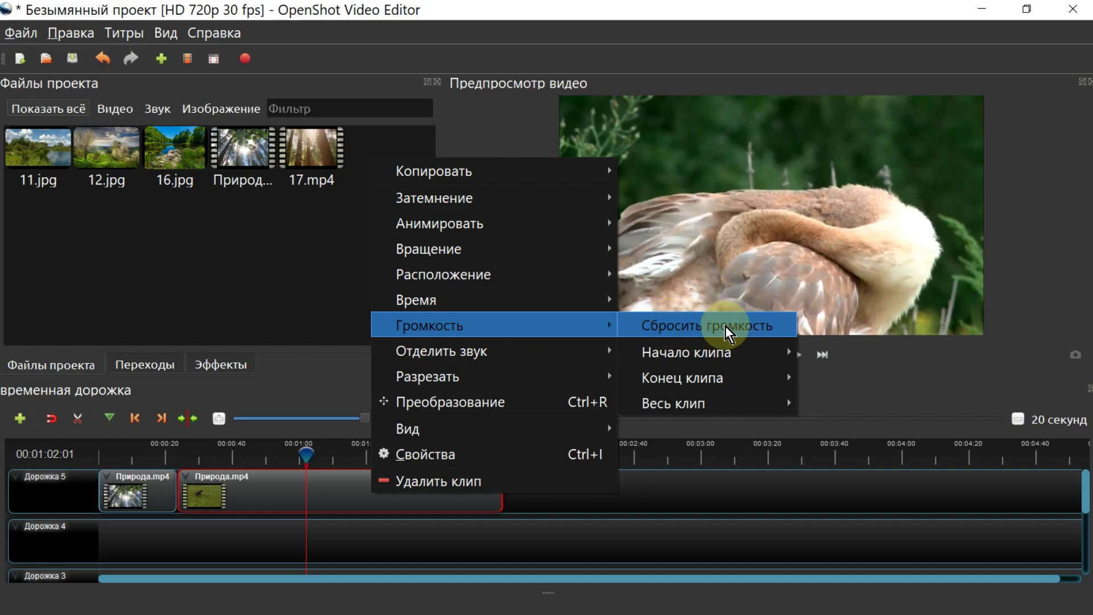
pyautogui.moveTo(718, 359)
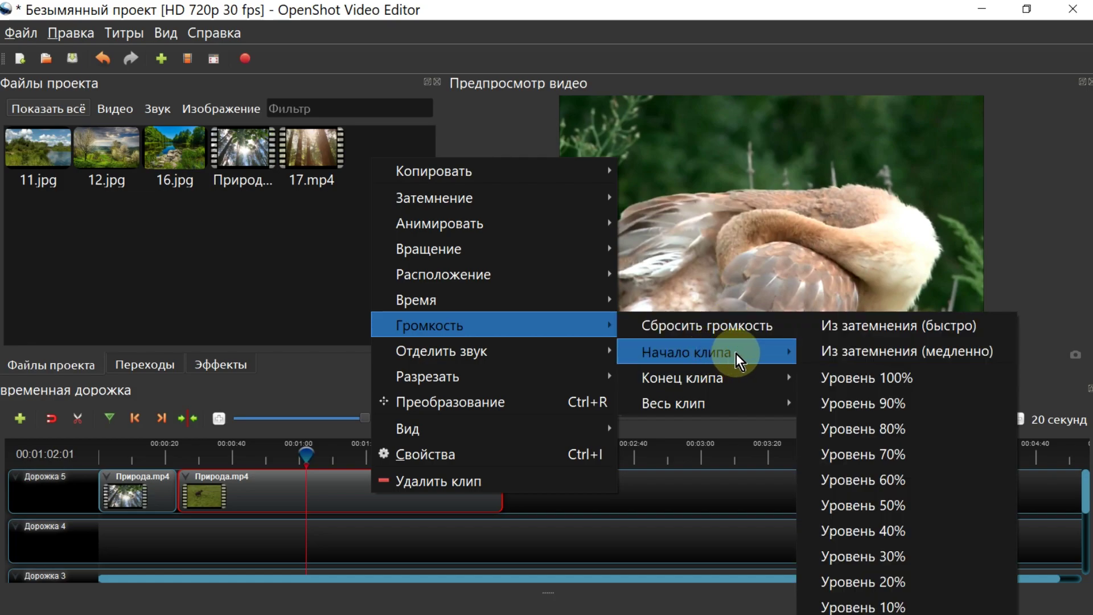
pyautogui.moveTo(719, 403)
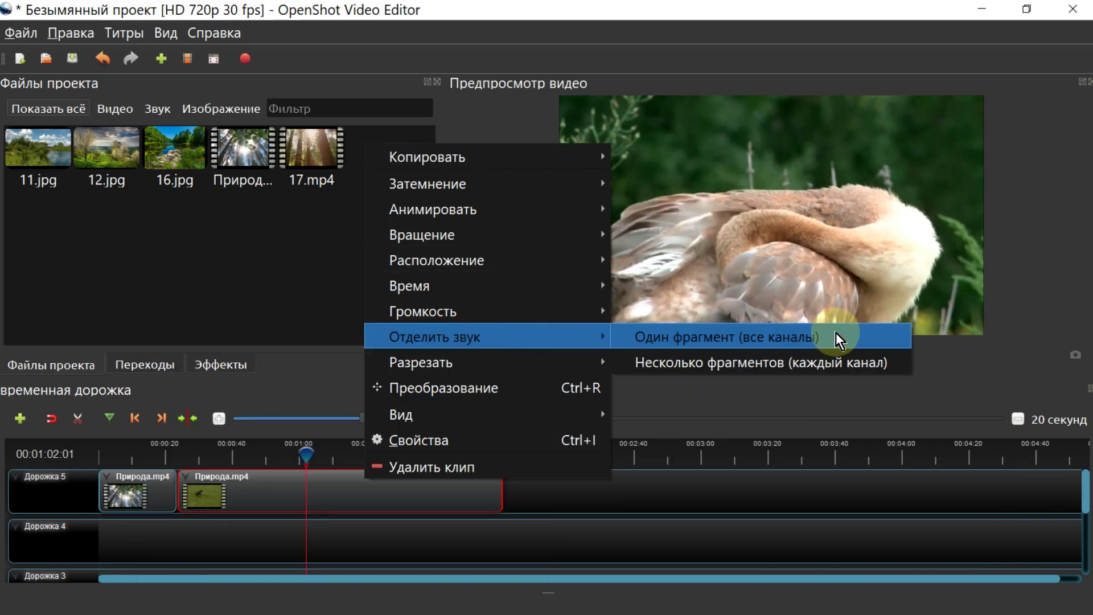
pyautogui.click(737, 341)
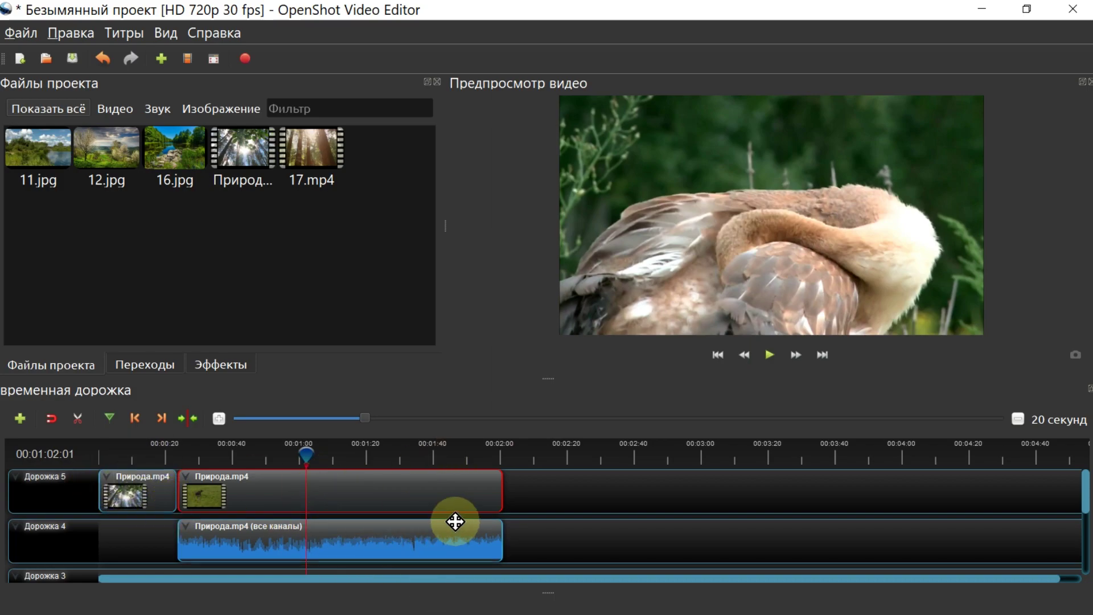
# Step: Place a Рябь transition over the joint between the two Природа.mp4 clips on Дорожка 5, and shorten it
pyautogui.click(143, 367)
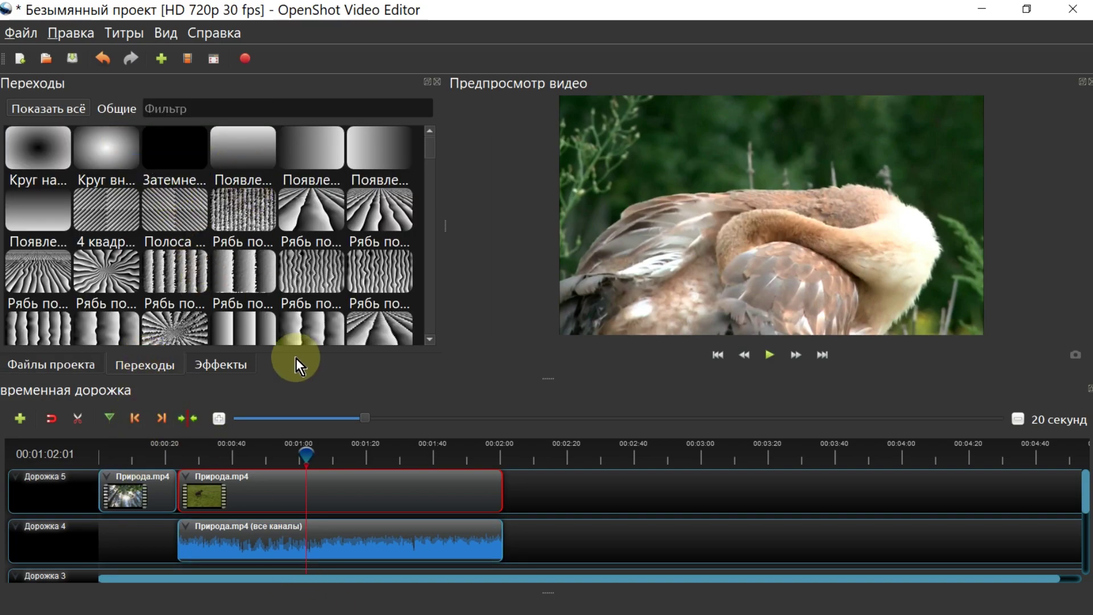
pyautogui.click(178, 276)
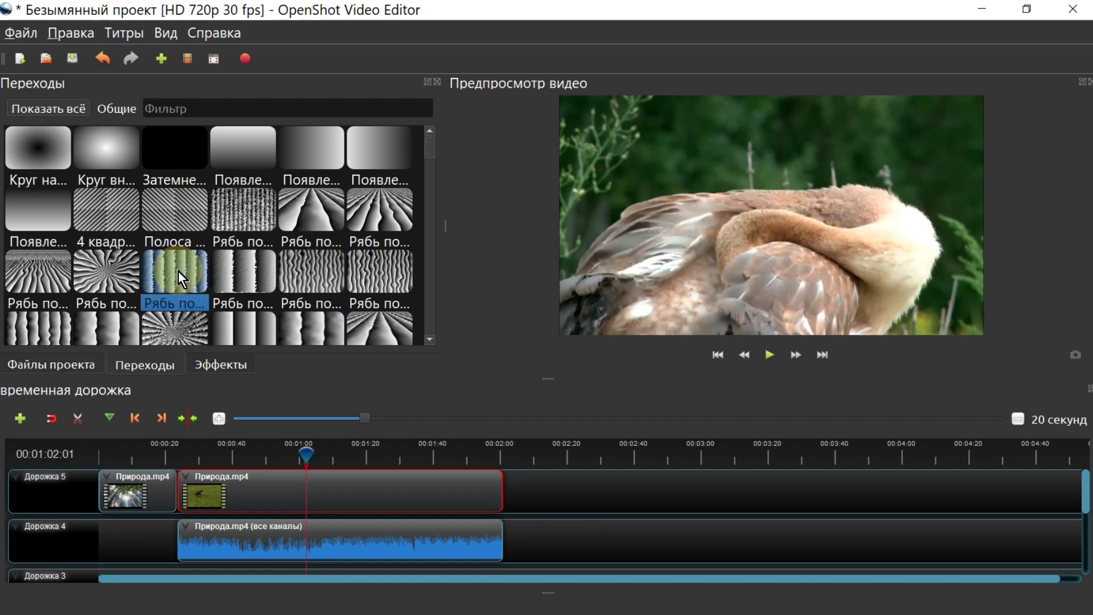
pyautogui.moveTo(173, 463); pyautogui.dragTo(163, 491)
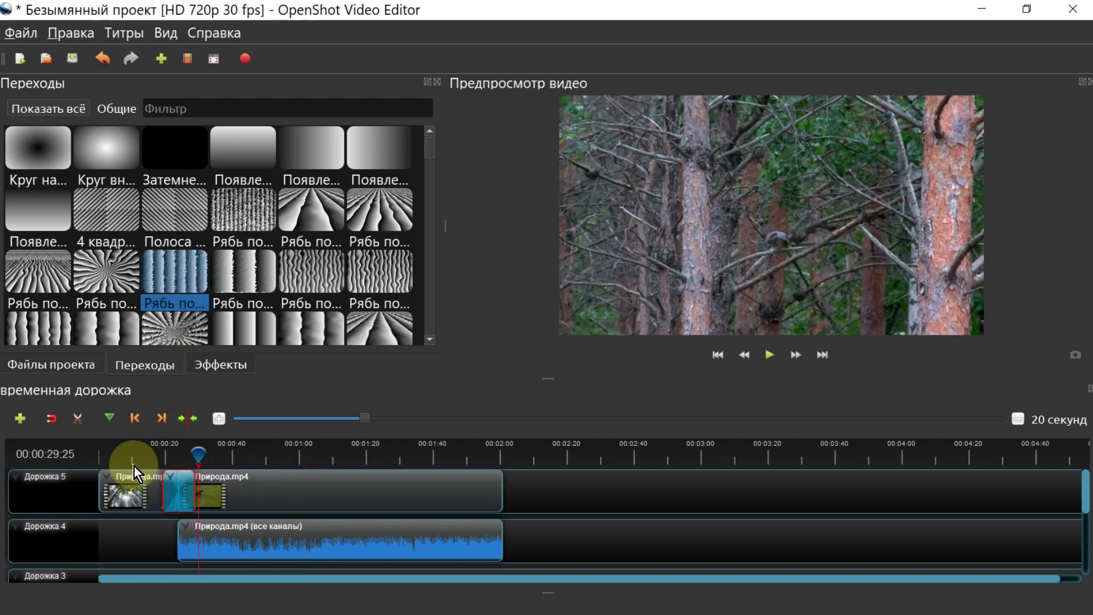
pyautogui.moveTo(161, 490); pyautogui.dragTo(189, 494)
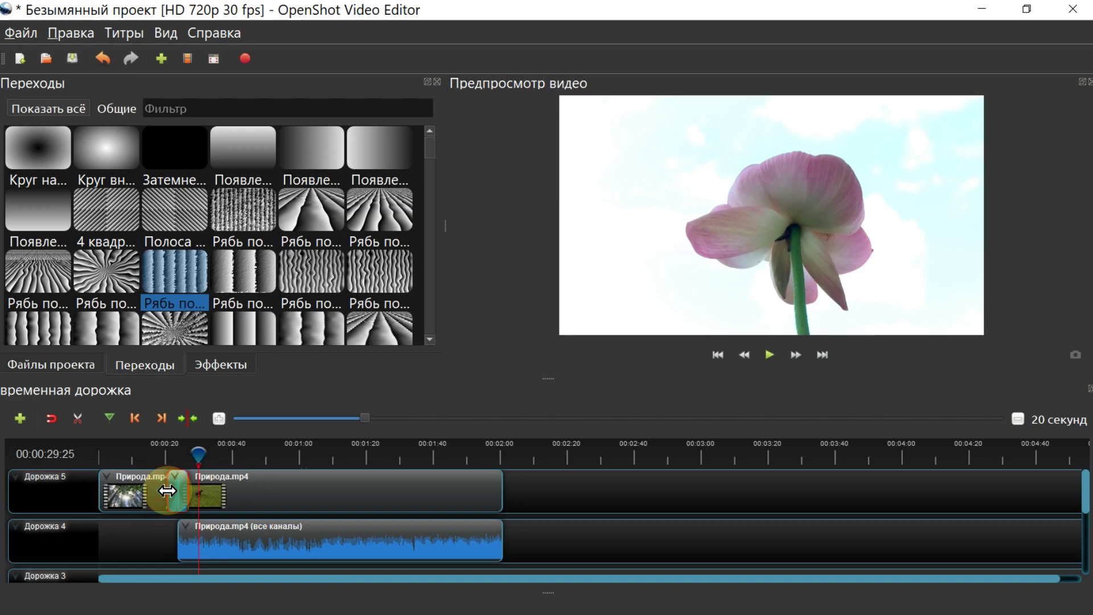
pyautogui.click(168, 492)
# Step: Play the timeline across the transition from just before it, pause, and return the playhead to 00:00:18:01
pyautogui.moveTo(197, 455); pyautogui.dragTo(152, 453)
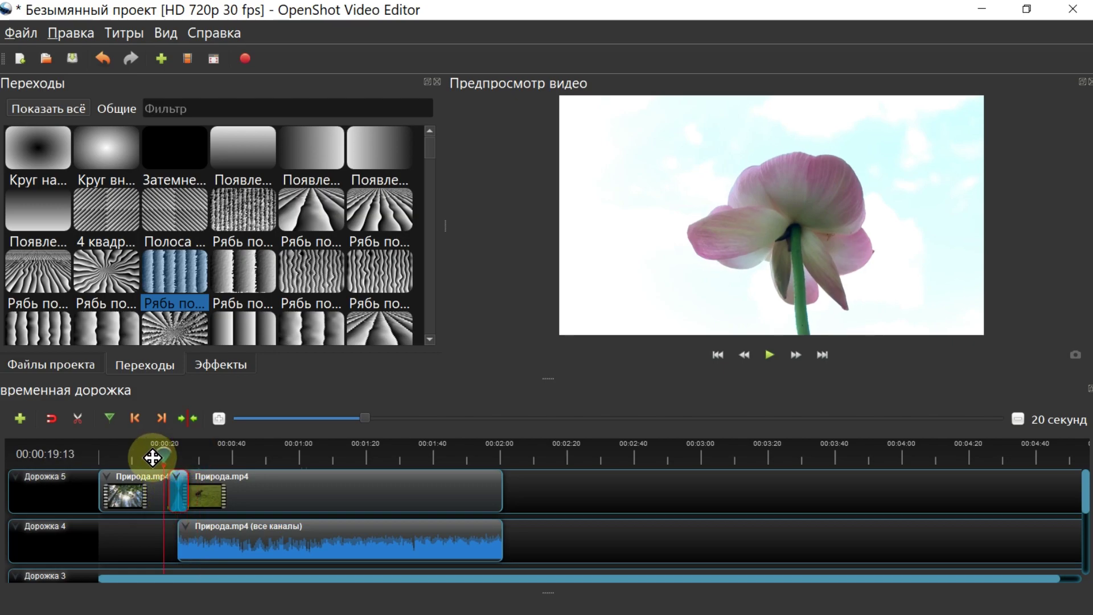
pyautogui.click(770, 354)
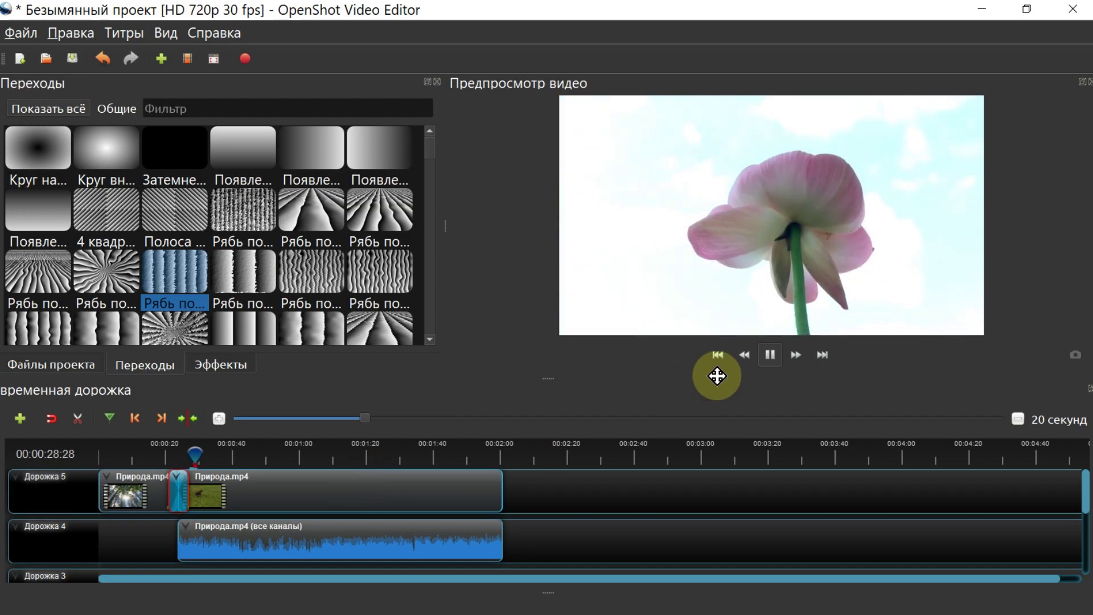
pyautogui.click(770, 355)
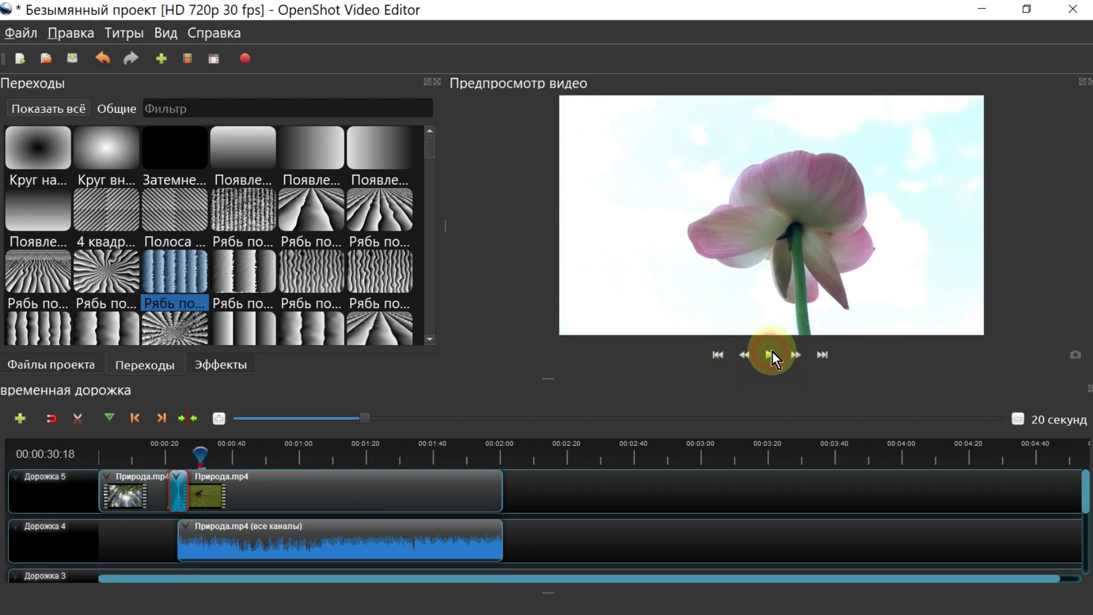
pyautogui.moveTo(207, 451); pyautogui.dragTo(158, 459)
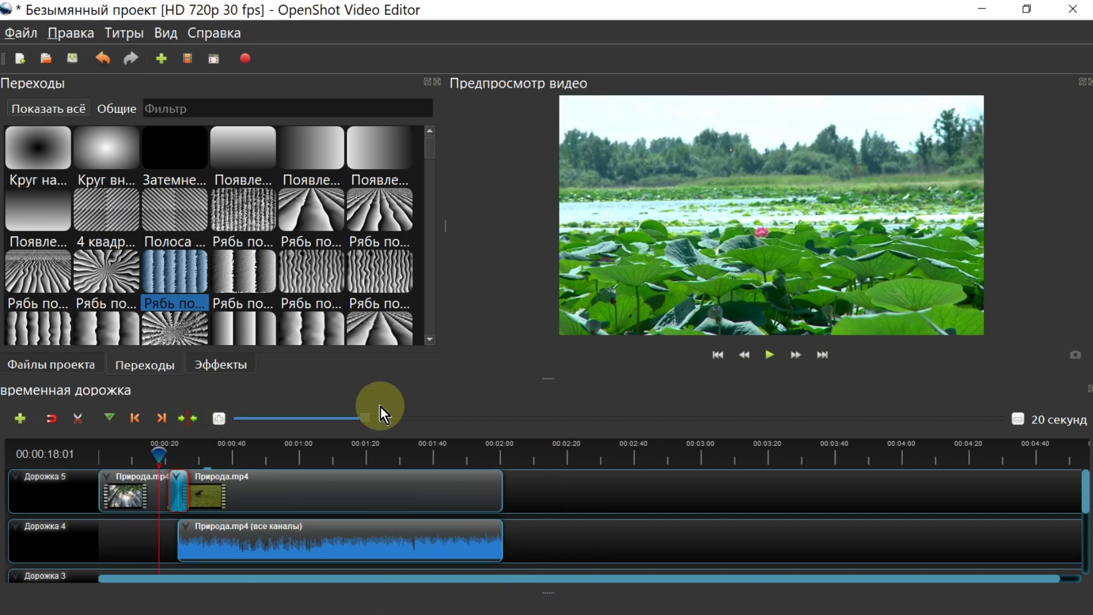
# Step: Apply the Негатив effect to the first Природа.mp4 clip on Дорожка 5 and scrub through the clip to preview it
pyautogui.click(238, 366)
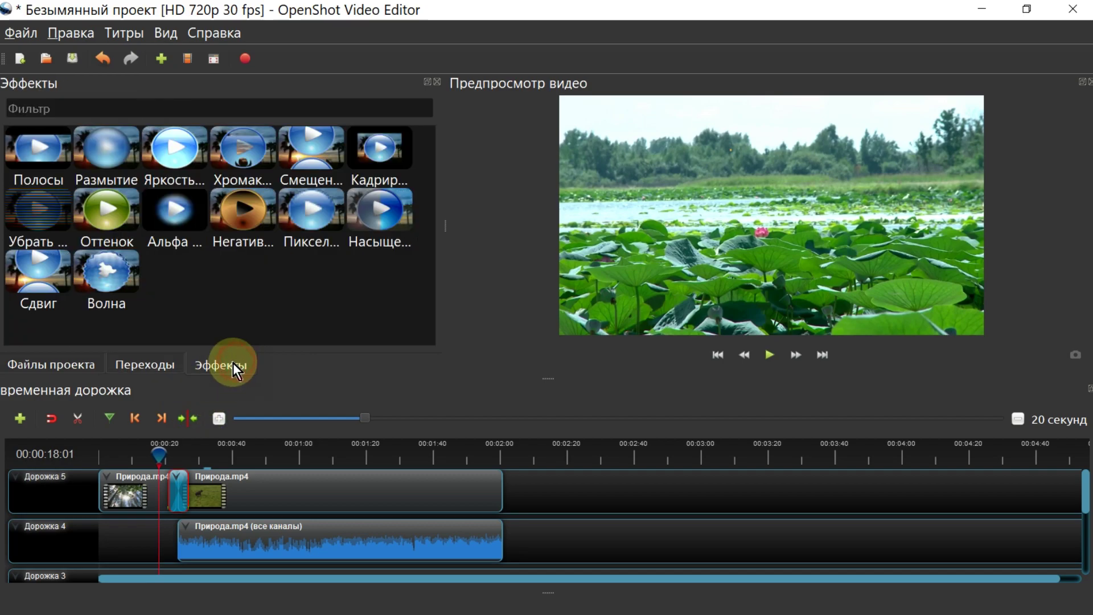
pyautogui.moveTo(84, 312); pyautogui.dragTo(134, 483)
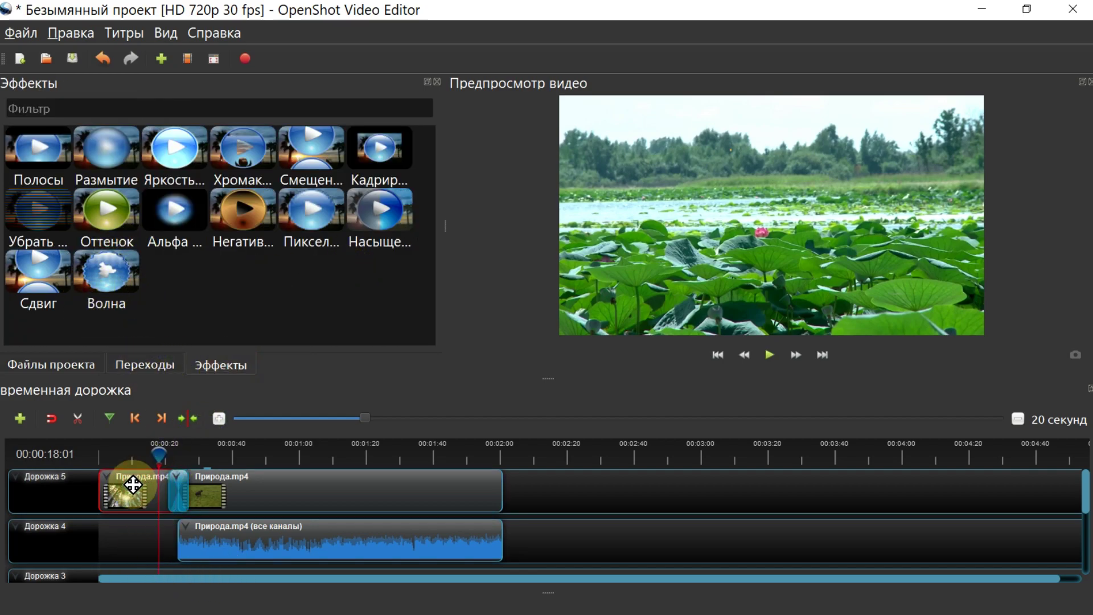
pyautogui.click(254, 197)
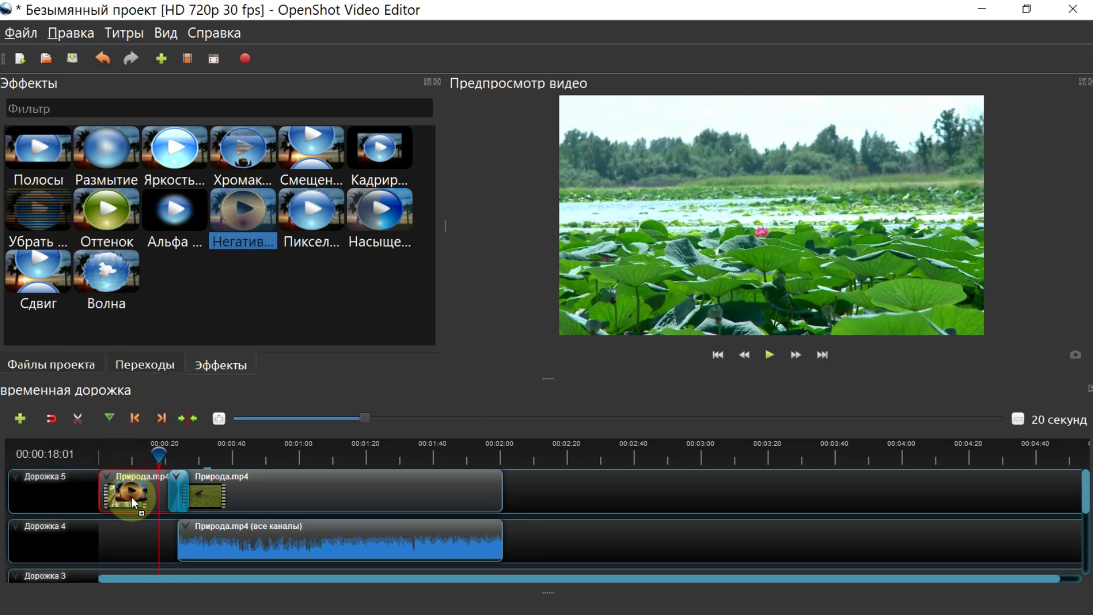
pyautogui.moveTo(132, 497); pyautogui.dragTo(132, 497)
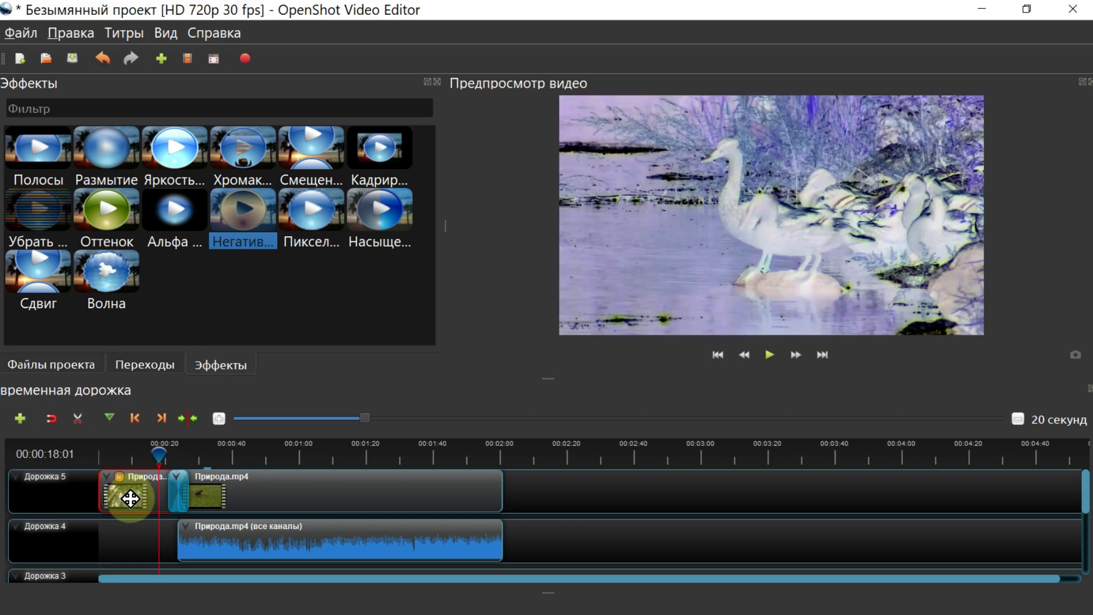
pyautogui.moveTo(163, 453)
pyautogui.mouseDown()
pyautogui.moveTo(99, 457)
pyautogui.moveTo(165, 471)
pyautogui.mouseUp()
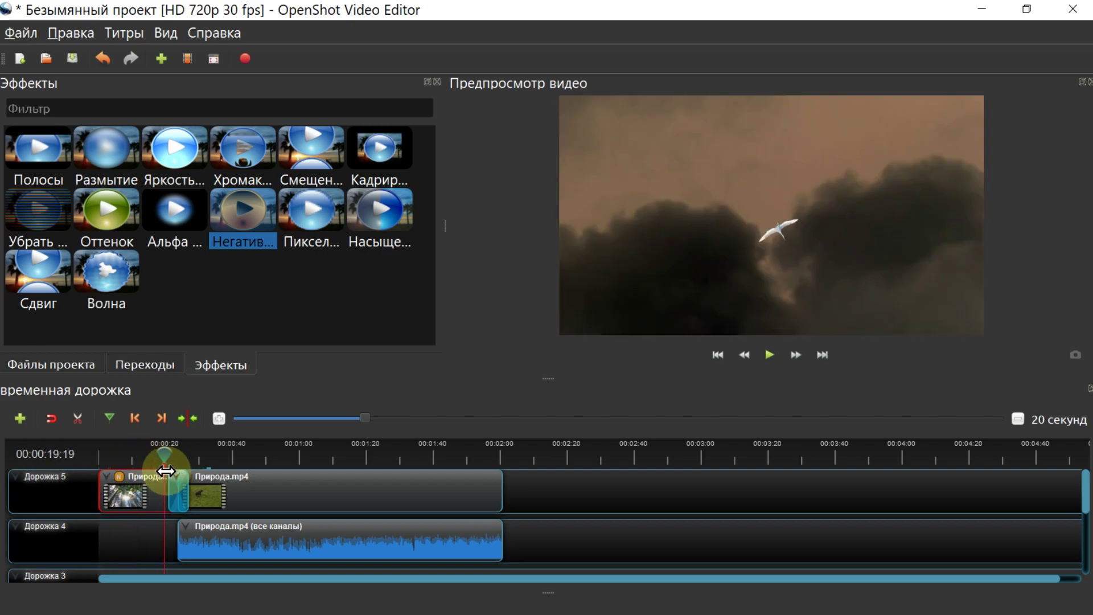
# Step: Remove the Негатив effect from the first Природа.mp4 clip and delete the transition between the two clips on Дорожка 5
pyautogui.click(119, 482)
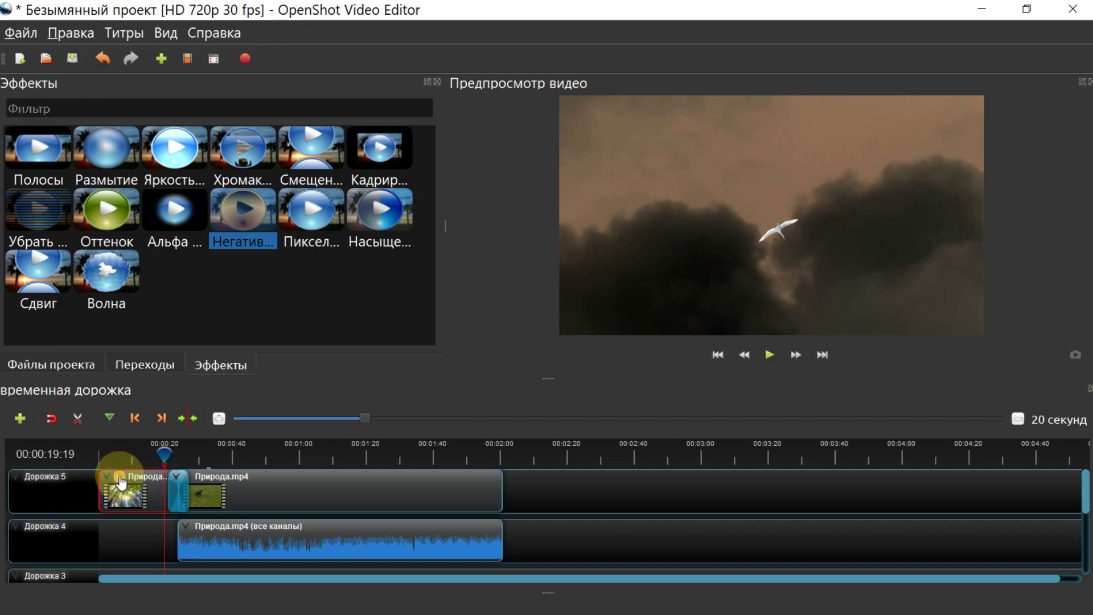
pyautogui.rightClick(119, 477)
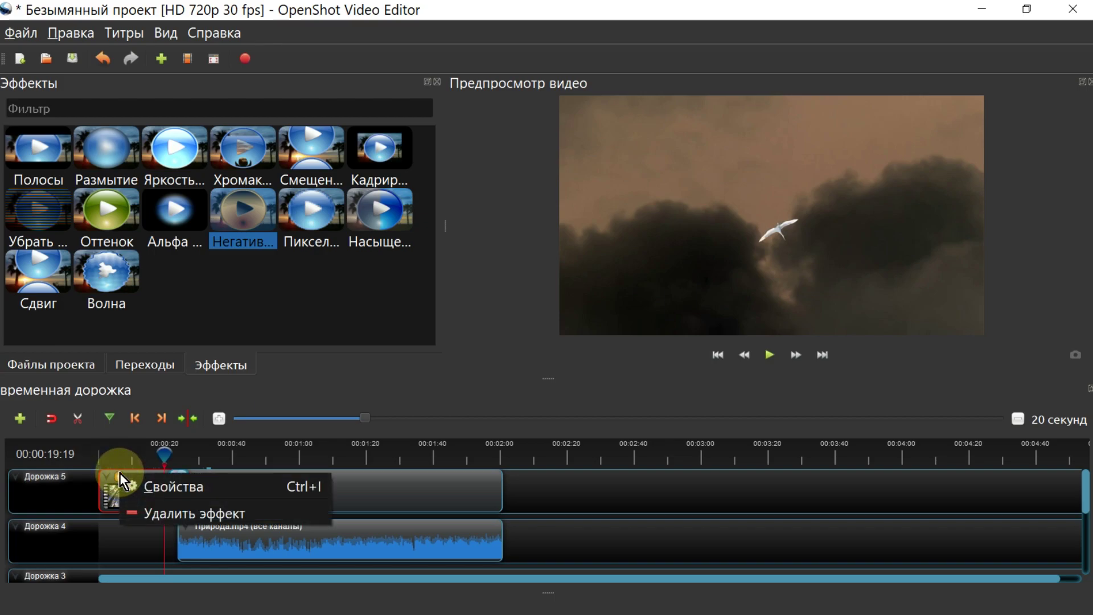
pyautogui.click(193, 514)
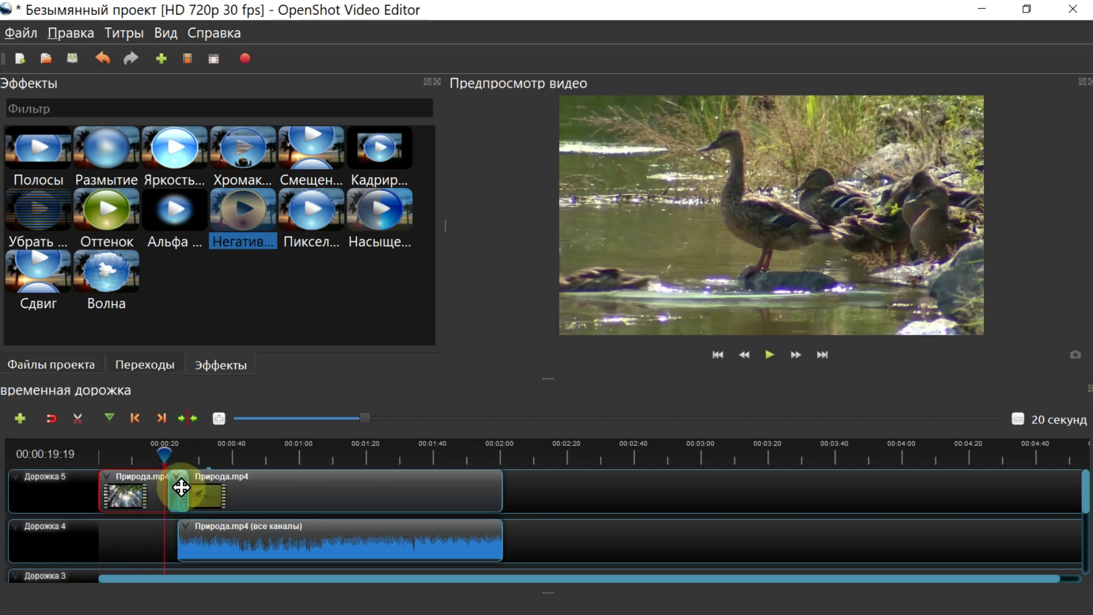
pyautogui.click(180, 492)
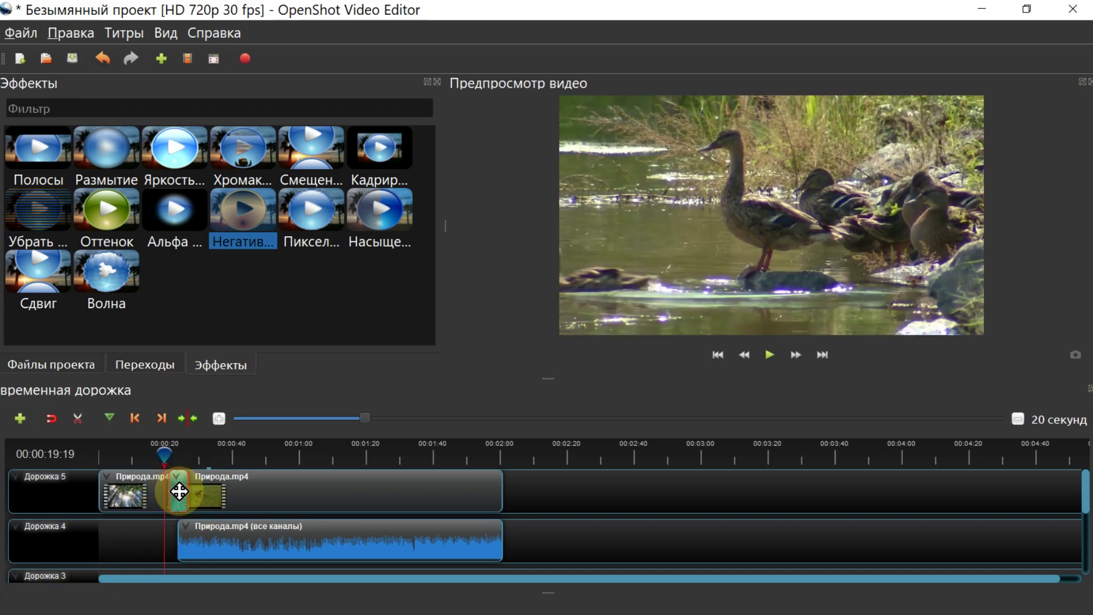
pyautogui.rightClick(179, 492)
pyautogui.click(282, 583)
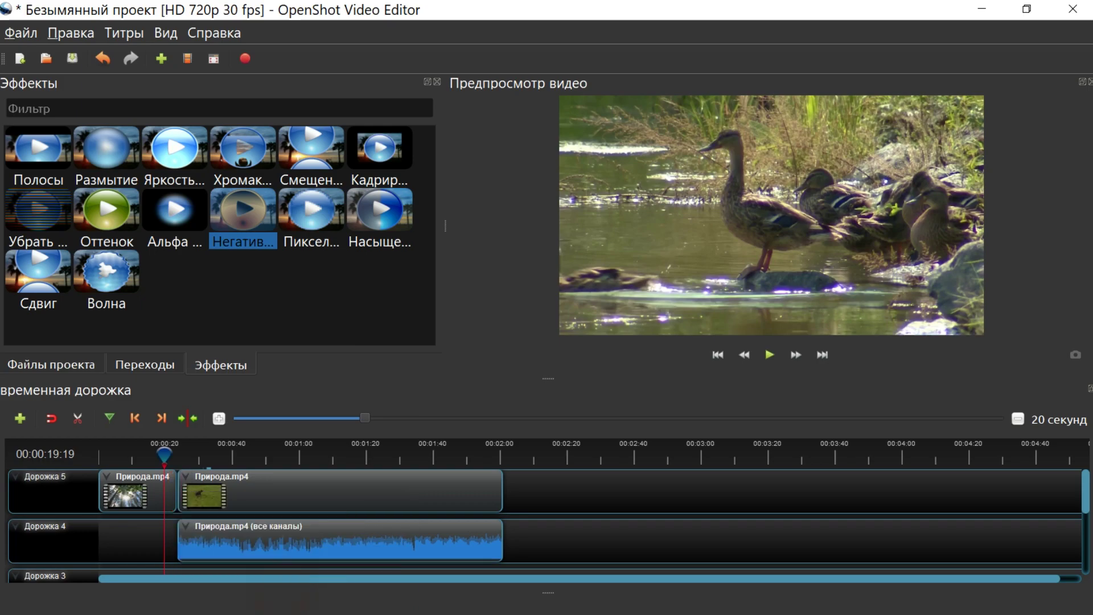
# Step: Open the properties of the second Природа.mp4 clip on Дорожка 5 and look through the list
pyautogui.rightClick(340, 489)
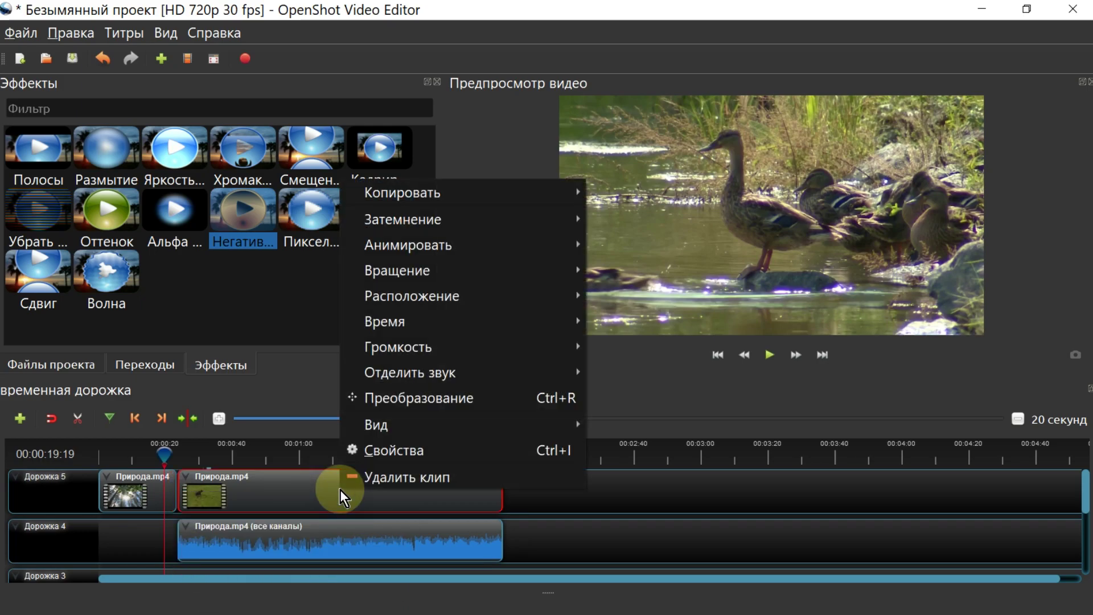
pyautogui.click(403, 450)
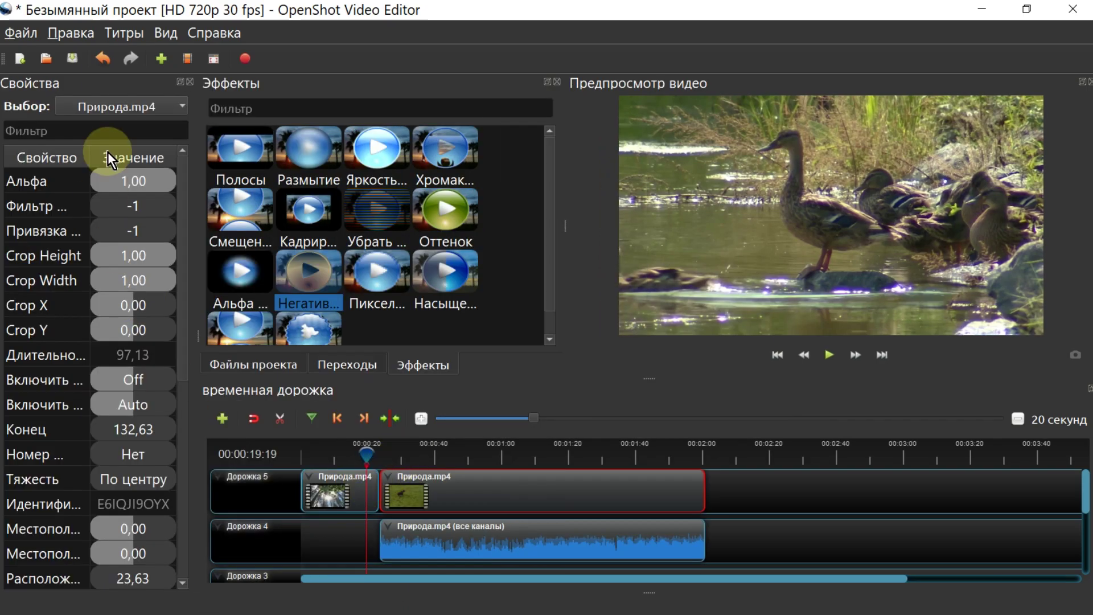
pyautogui.moveTo(186, 235); pyautogui.dragTo(187, 210)
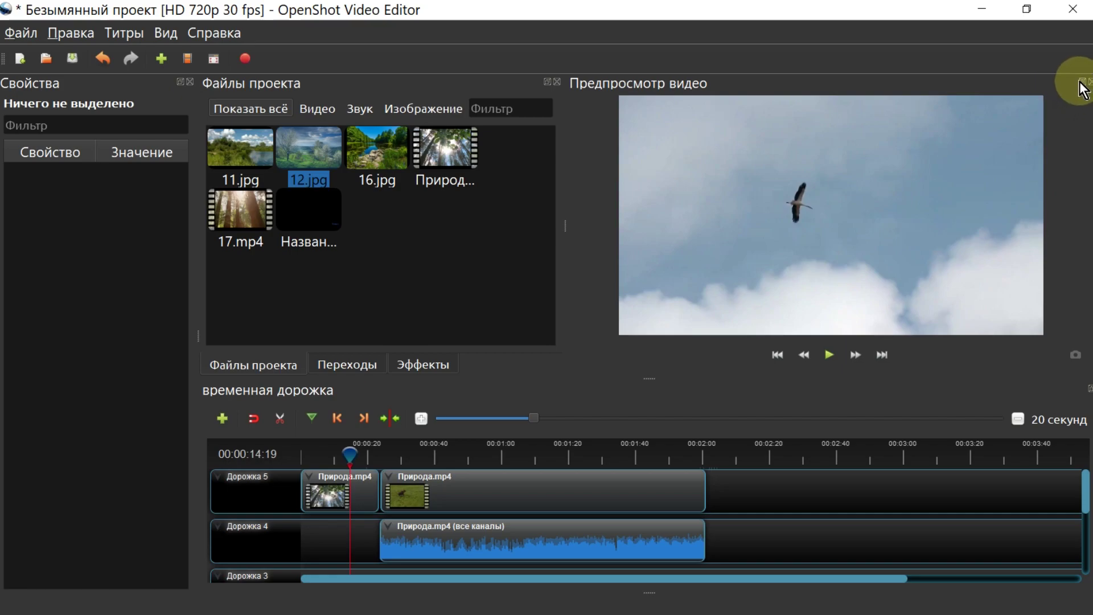
# Step: Detach the video preview into an enlarged separate window and play the timeline briefly, pausing at 00:00:17:13
pyautogui.click(1082, 82)
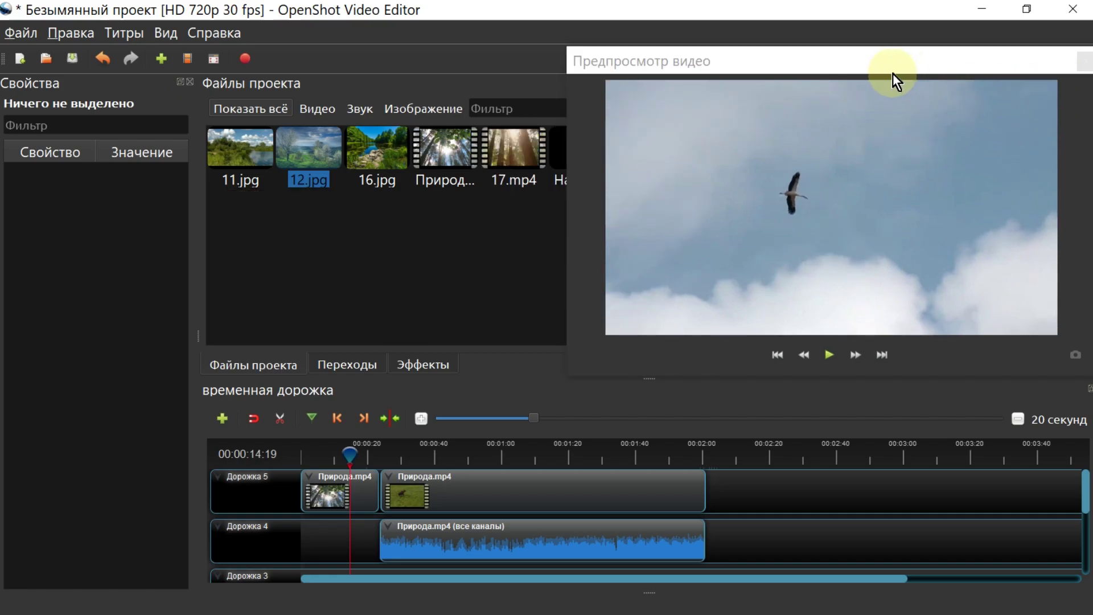
pyautogui.moveTo(568, 375); pyautogui.dragTo(408, 460)
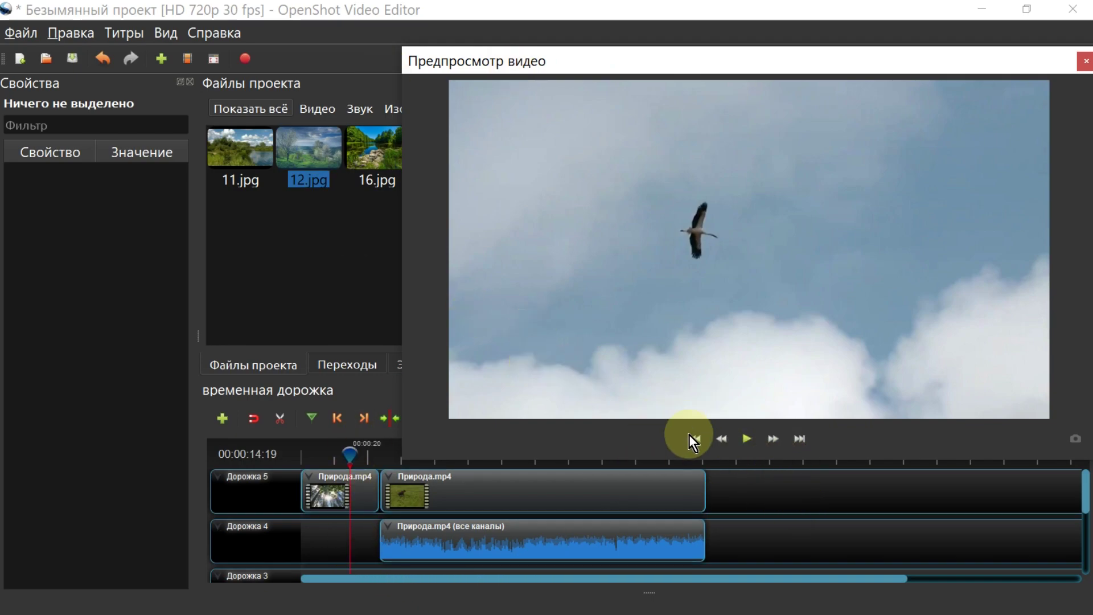
pyautogui.click(747, 441)
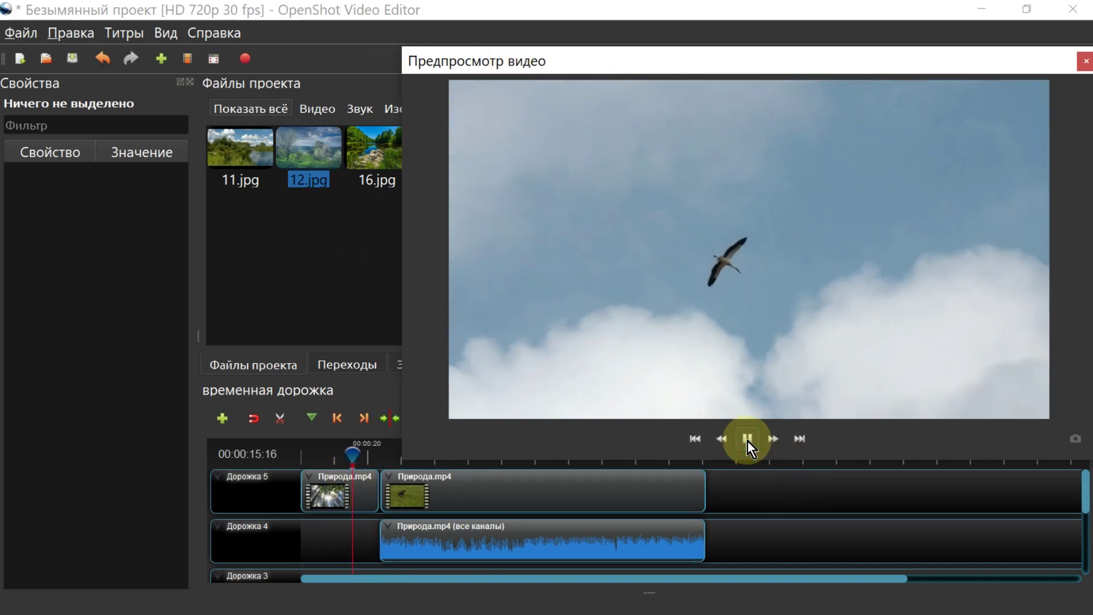
pyautogui.click(747, 442)
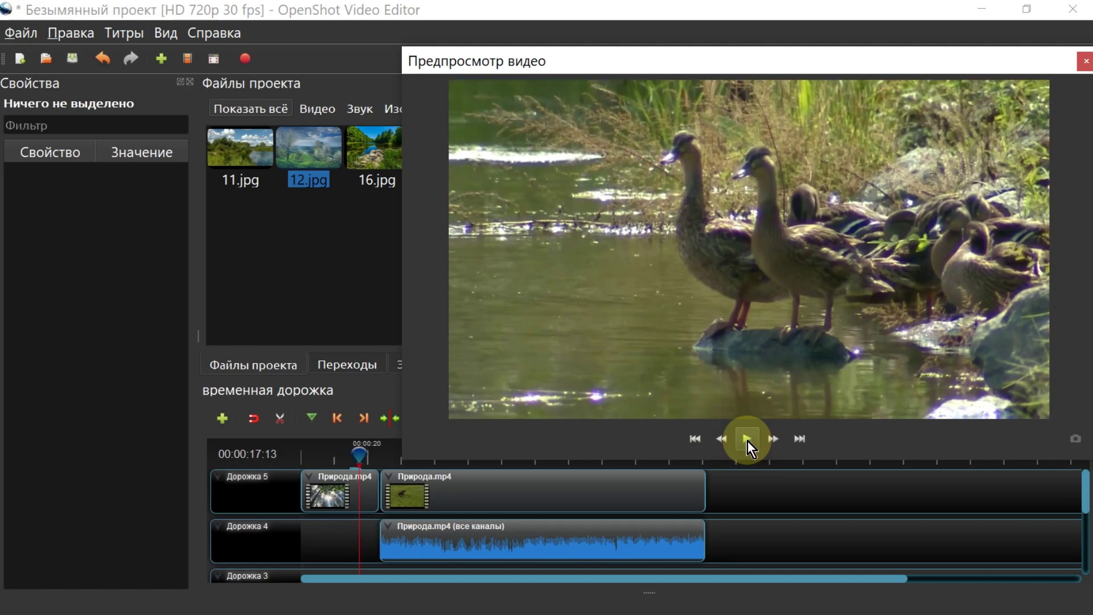
# Step: Save the current preview frame as an image named 1 on the desktop (Рабочий стол)
pyautogui.click(1076, 440)
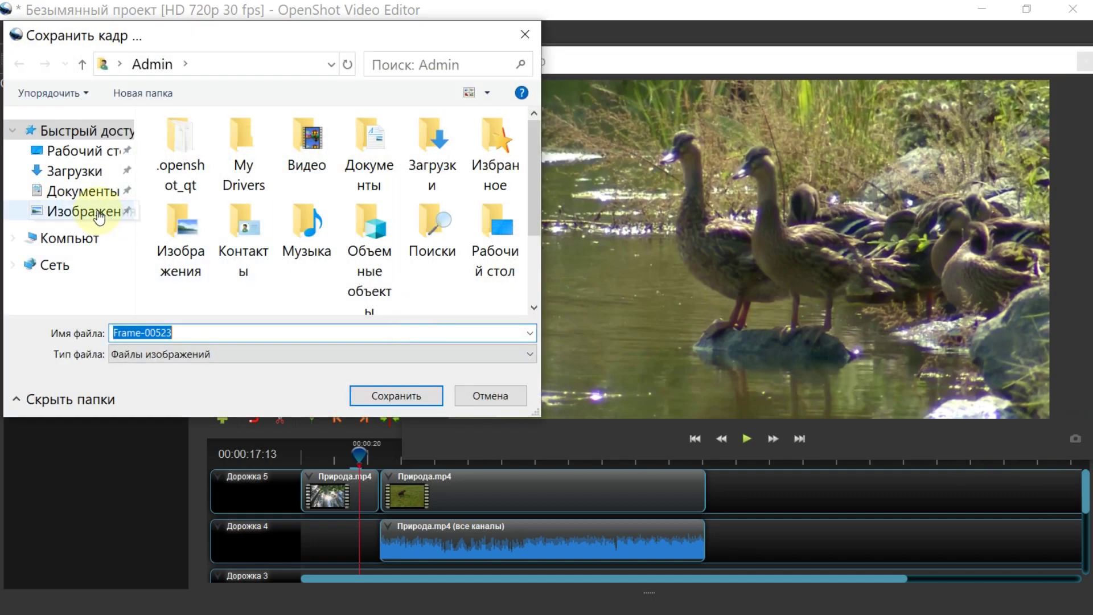
pyautogui.click(85, 131)
pyautogui.click(85, 151)
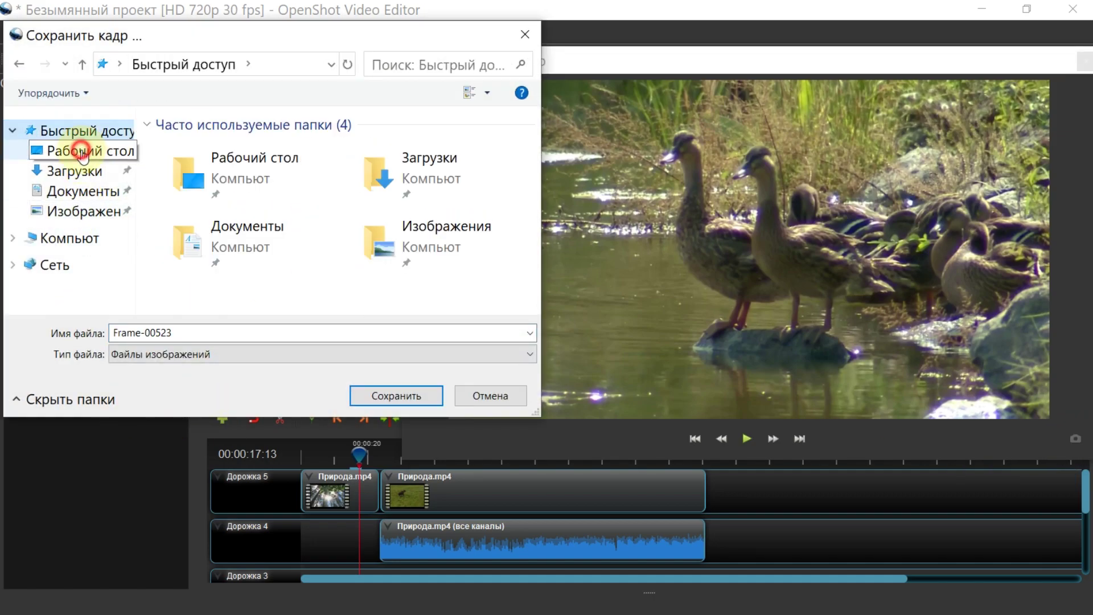
pyautogui.moveTo(182, 333); pyautogui.dragTo(3, 330)
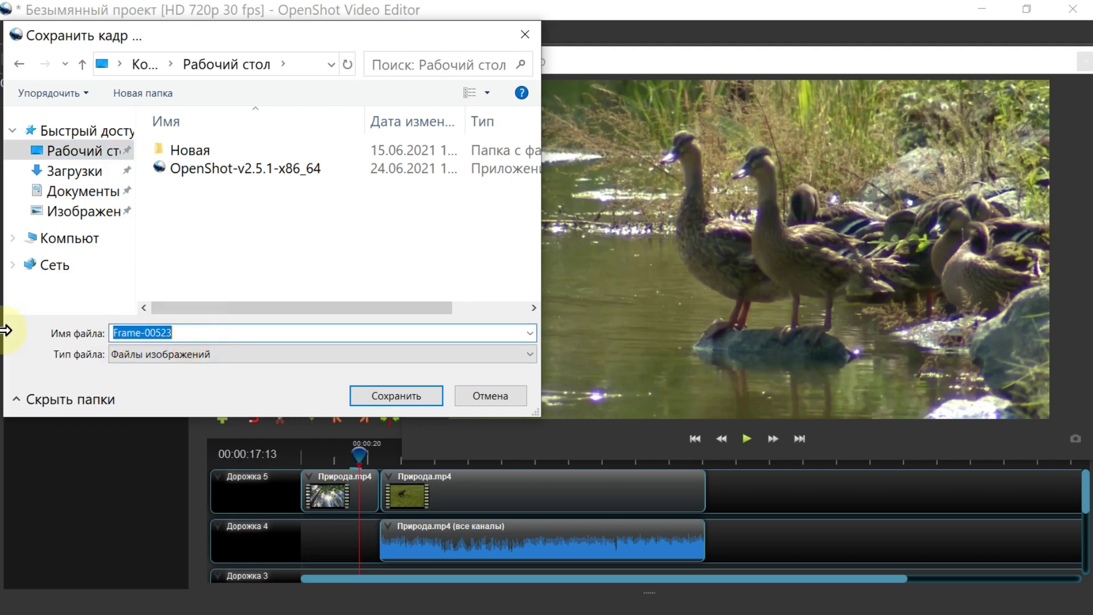
pyautogui.write('1')
pyautogui.click(418, 397)
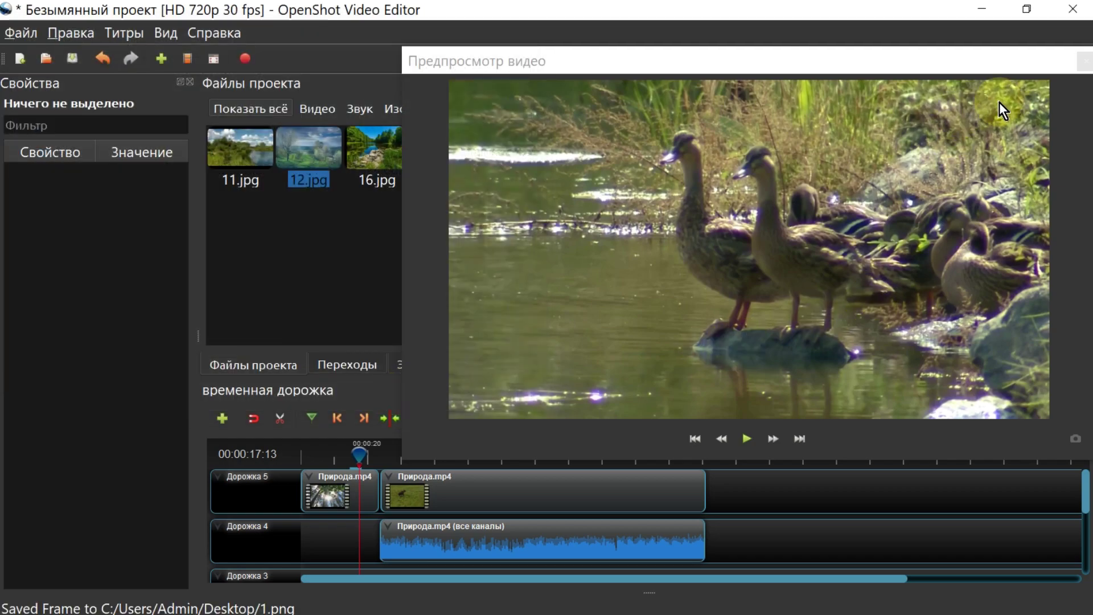
# Step: Close the floating video preview and the Файлы проекта panel, and detach the Переходы panel
pyautogui.click(1084, 60)
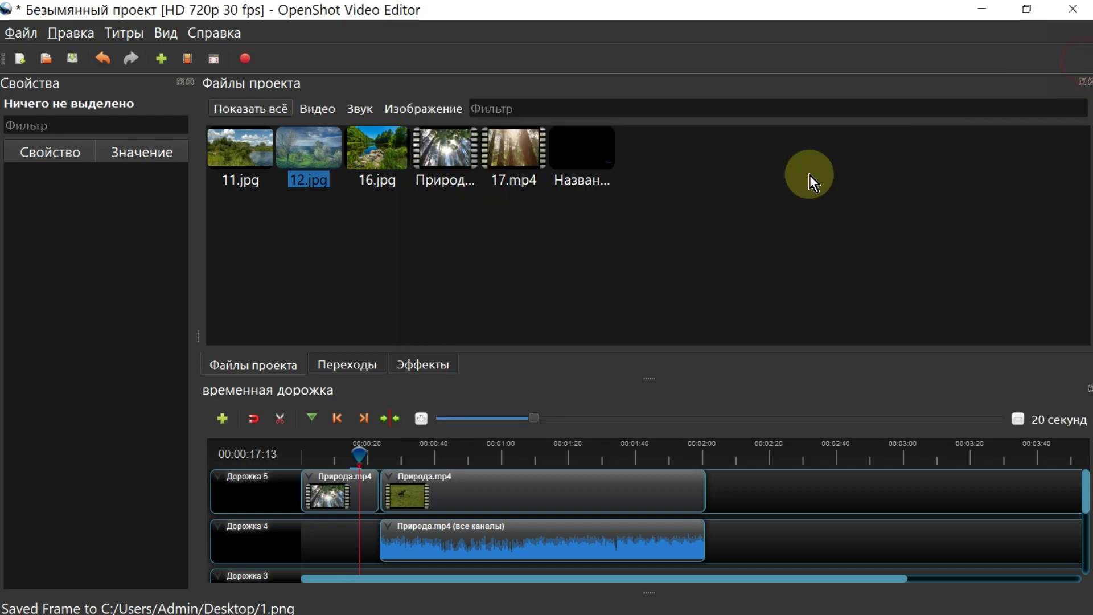
pyautogui.click(1088, 82)
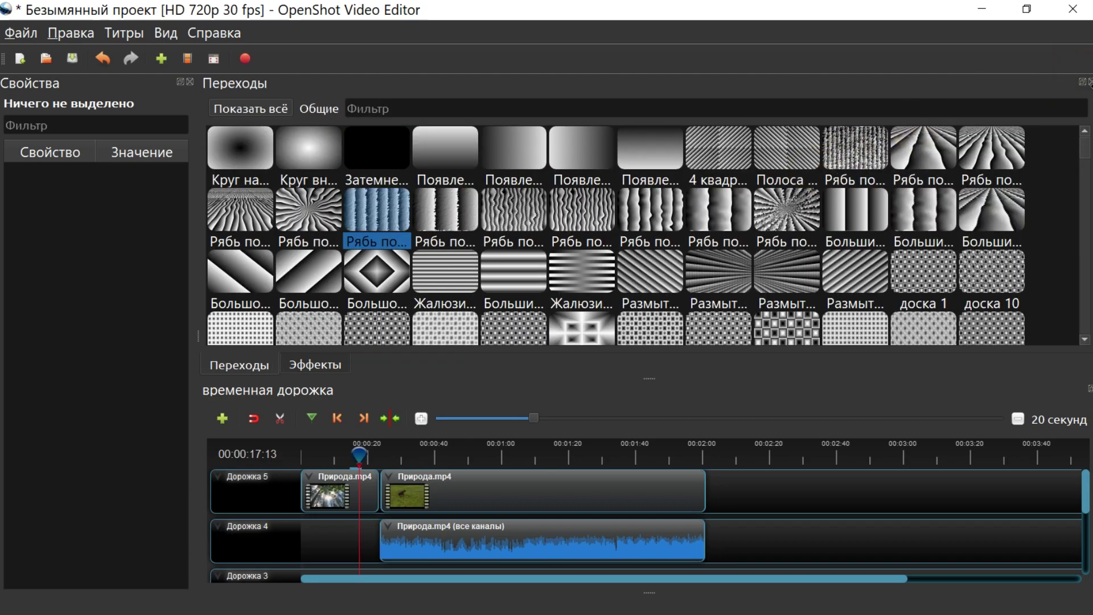
pyautogui.click(1082, 81)
# Step: Restore the default window layout with the Обычный просмотр view
pyautogui.click(171, 32)
pyautogui.moveTo(230, 114)
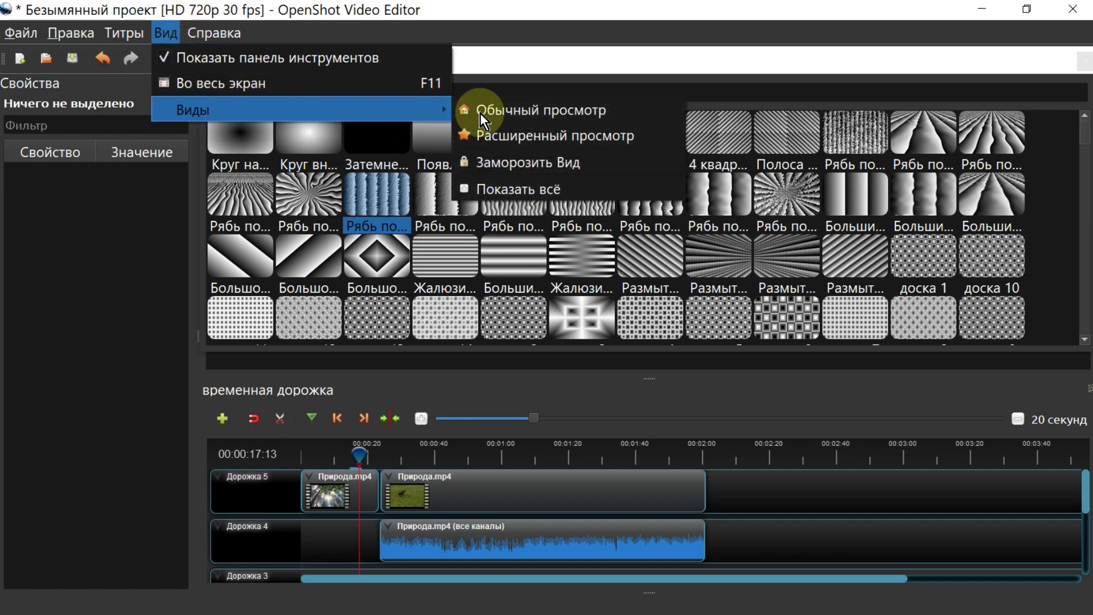
pyautogui.click(480, 112)
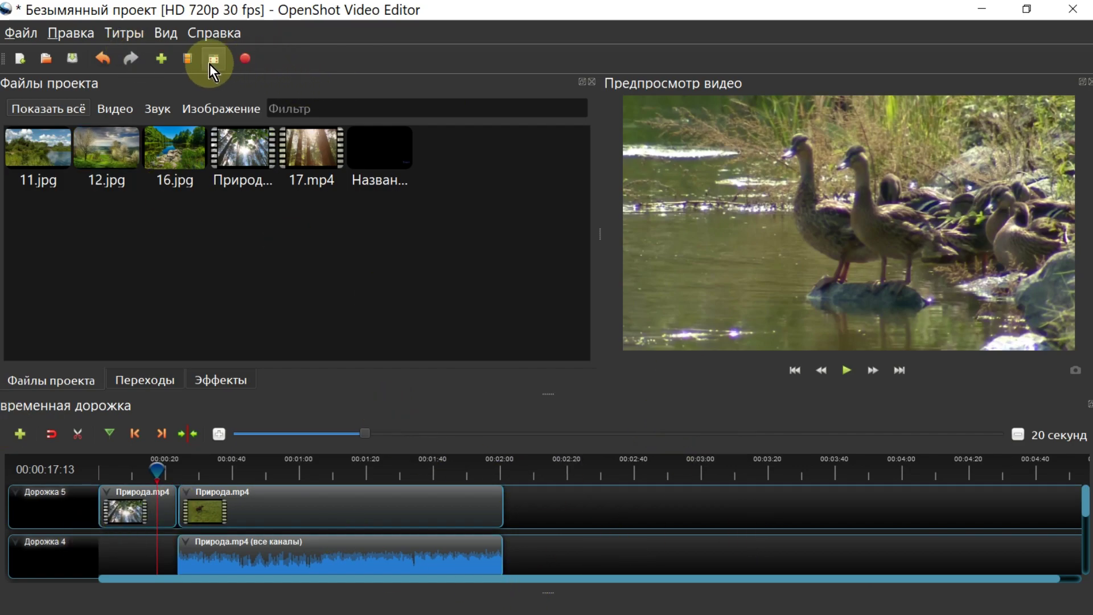
# Step: Set up a video export named Безымянный with the Все форматы profile and MP4 (h.264) as the target format
pyautogui.click(247, 58)
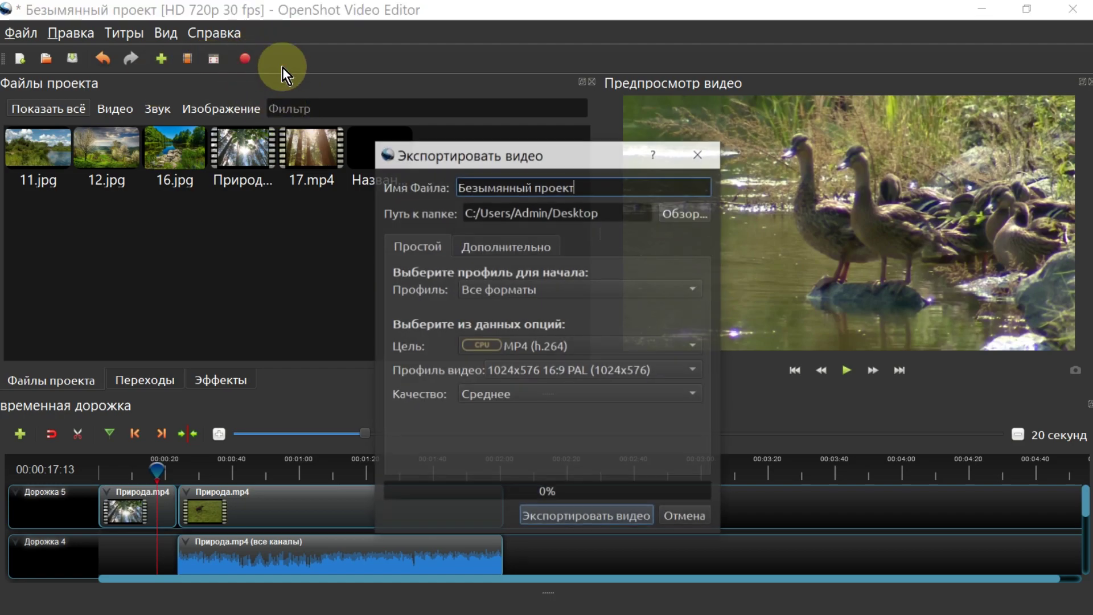
pyautogui.moveTo(600, 185); pyautogui.dragTo(535, 186)
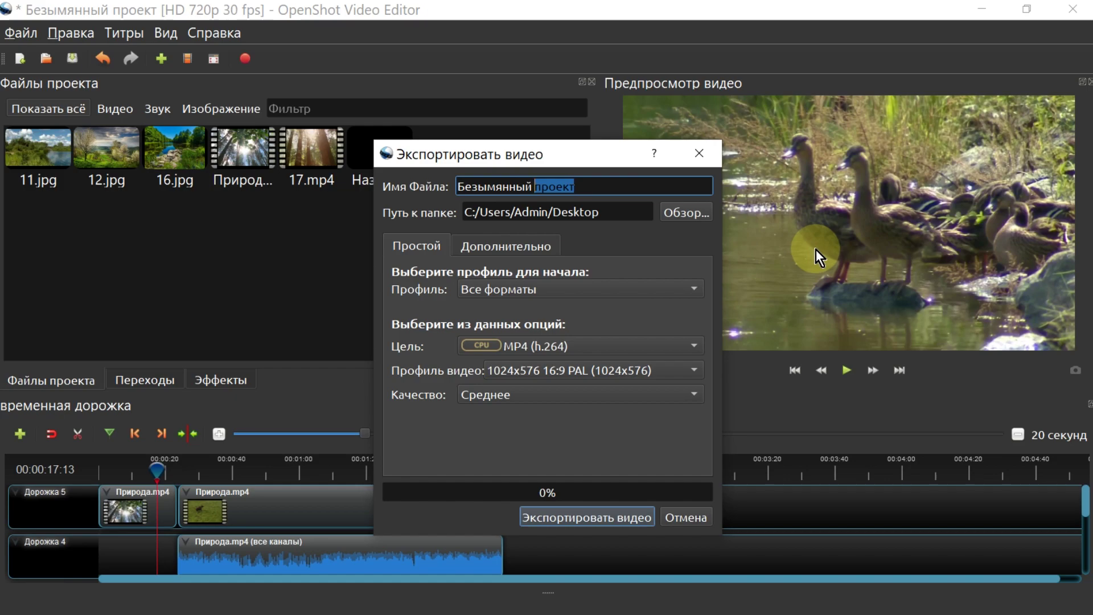
pyautogui.press('BackSpace')
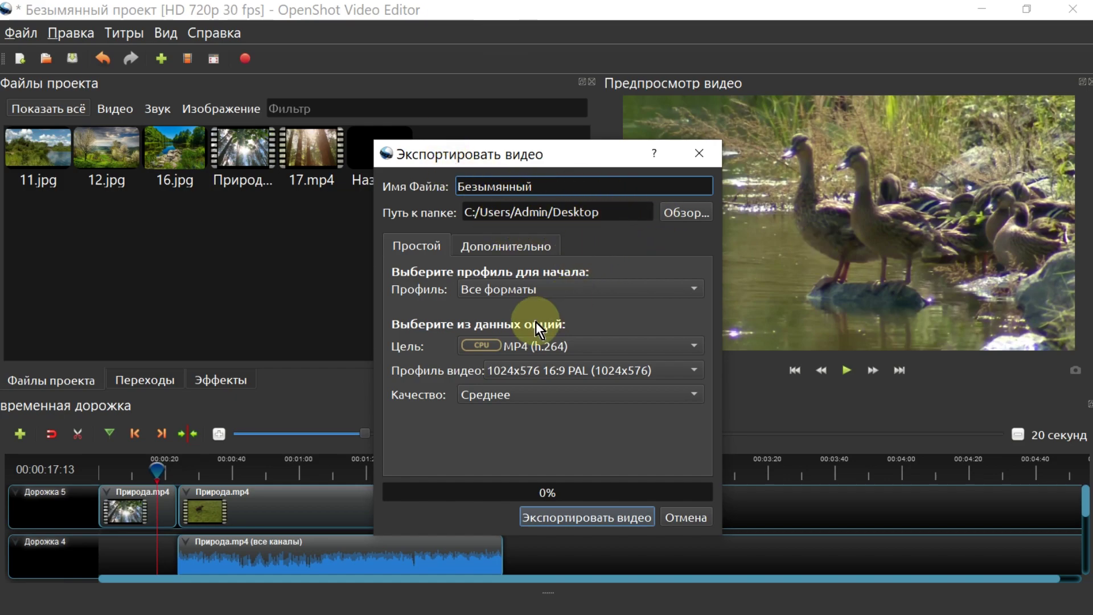
pyautogui.click(693, 292)
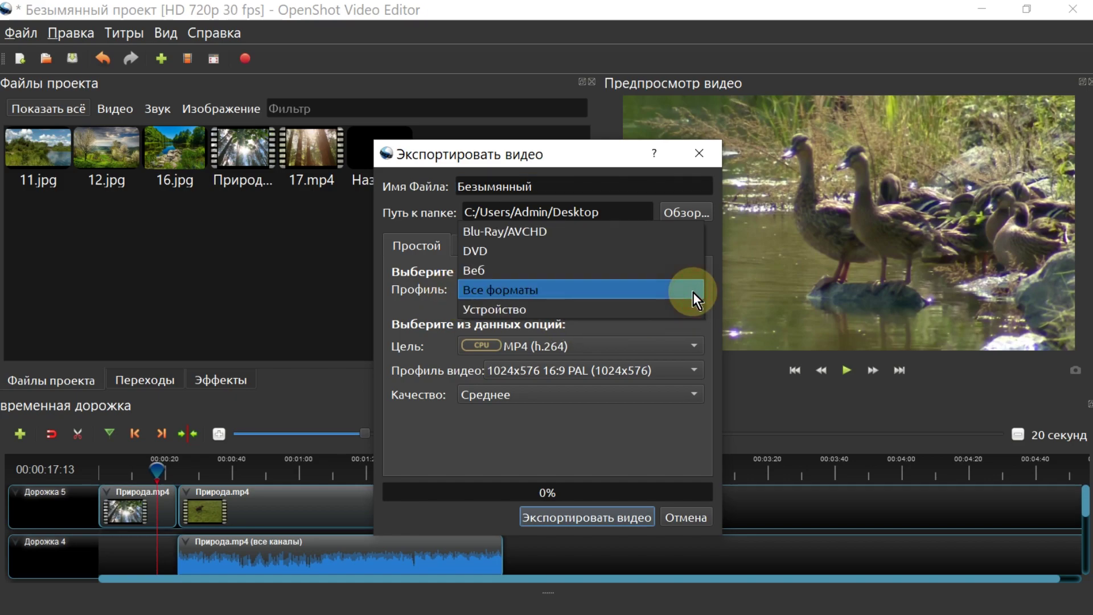
pyautogui.click(692, 292)
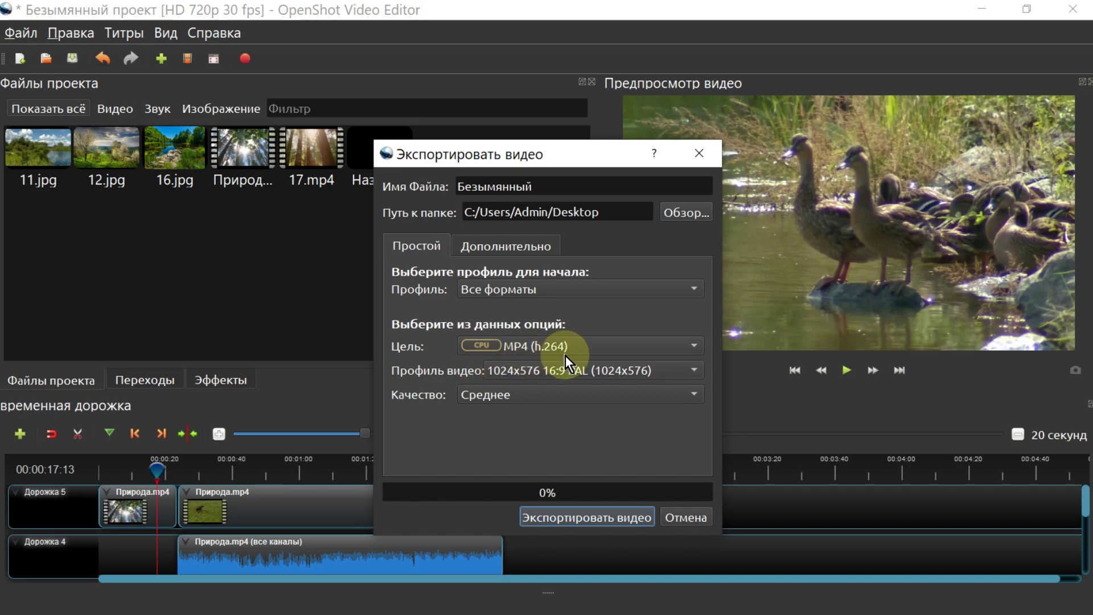
pyautogui.click(692, 346)
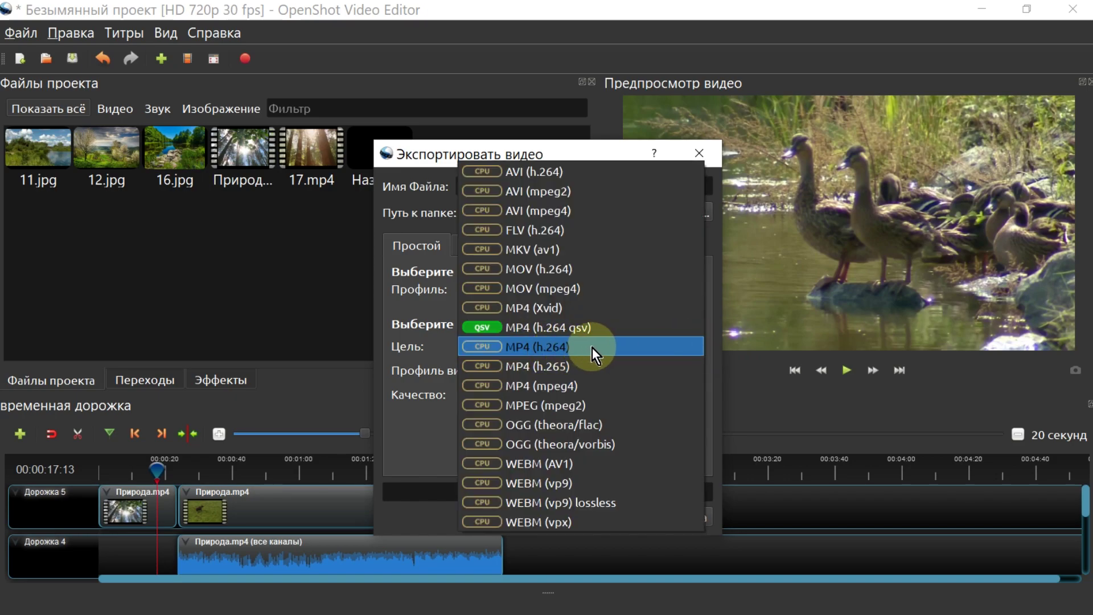
pyautogui.click(592, 347)
# Step: Set the export's video profile to HD 1080p 60 fps (1920x1080) and its quality to Высокое
pyautogui.click(694, 371)
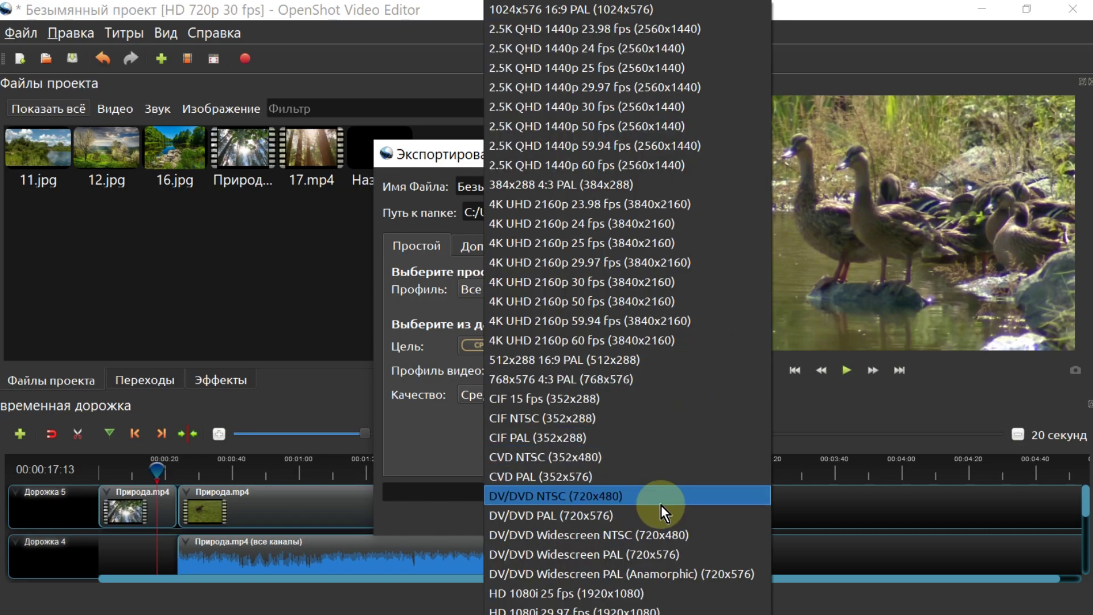
pyautogui.scroll(-5, 661, 504)
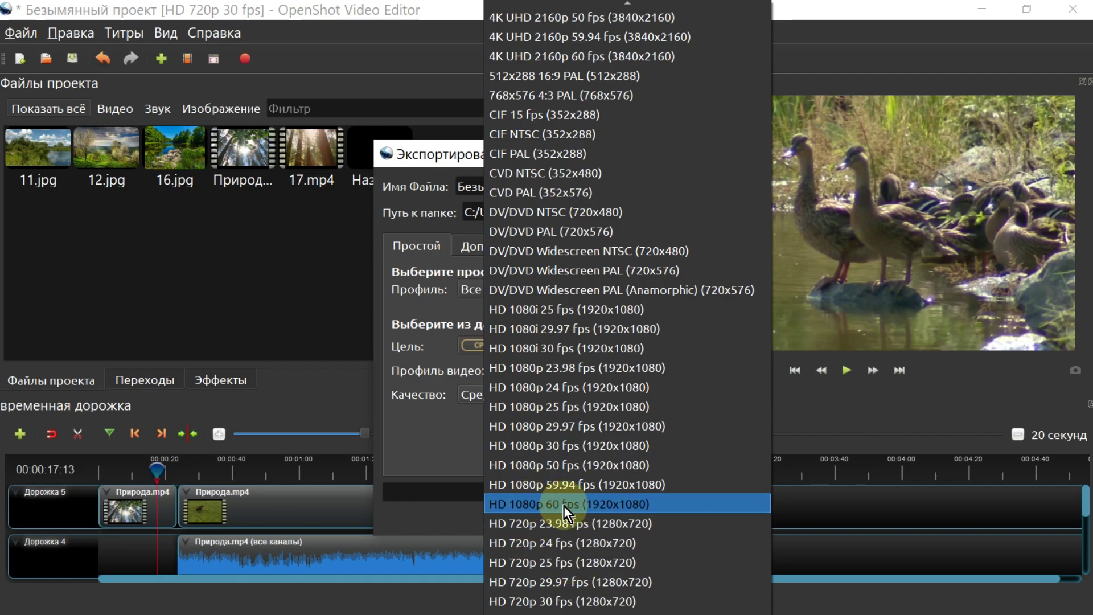
pyautogui.click(664, 503)
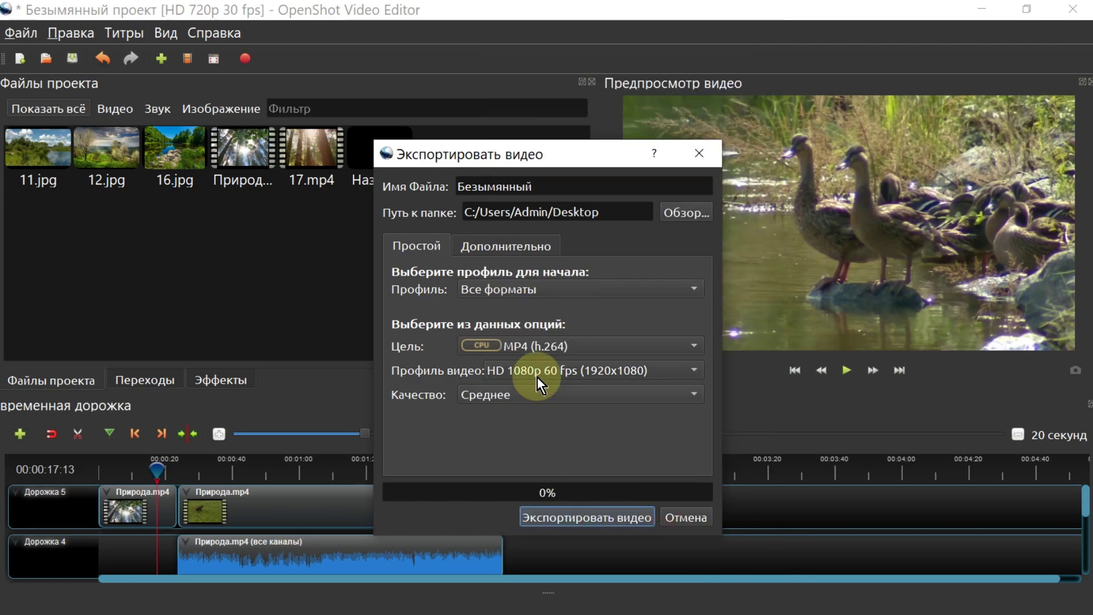
pyautogui.click(678, 390)
pyautogui.click(477, 416)
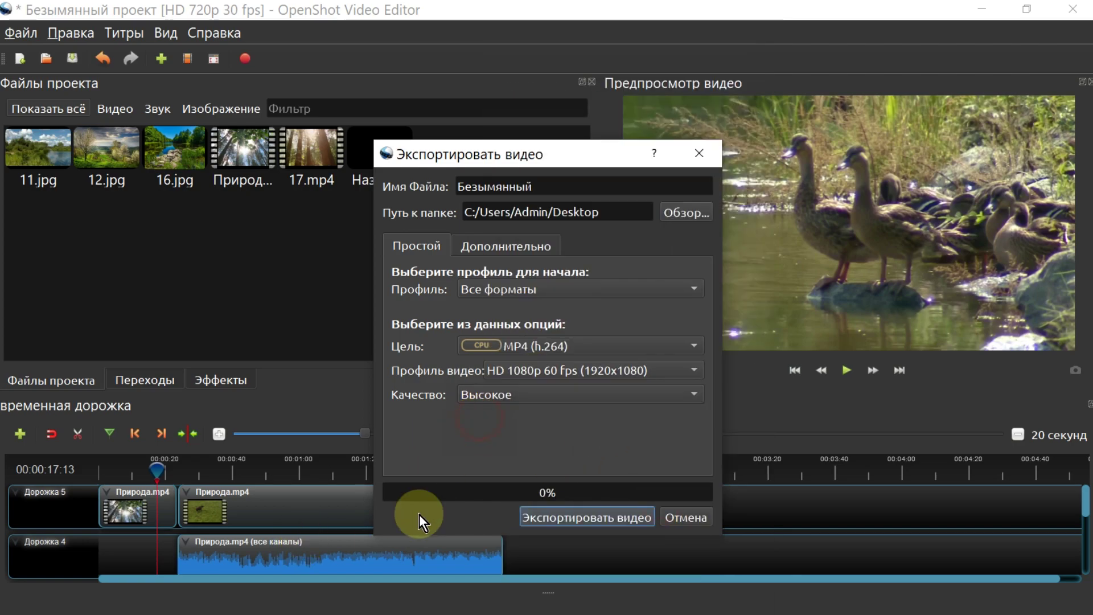
# Step: Check the additional export parameters and start exporting the video
pyautogui.click(521, 245)
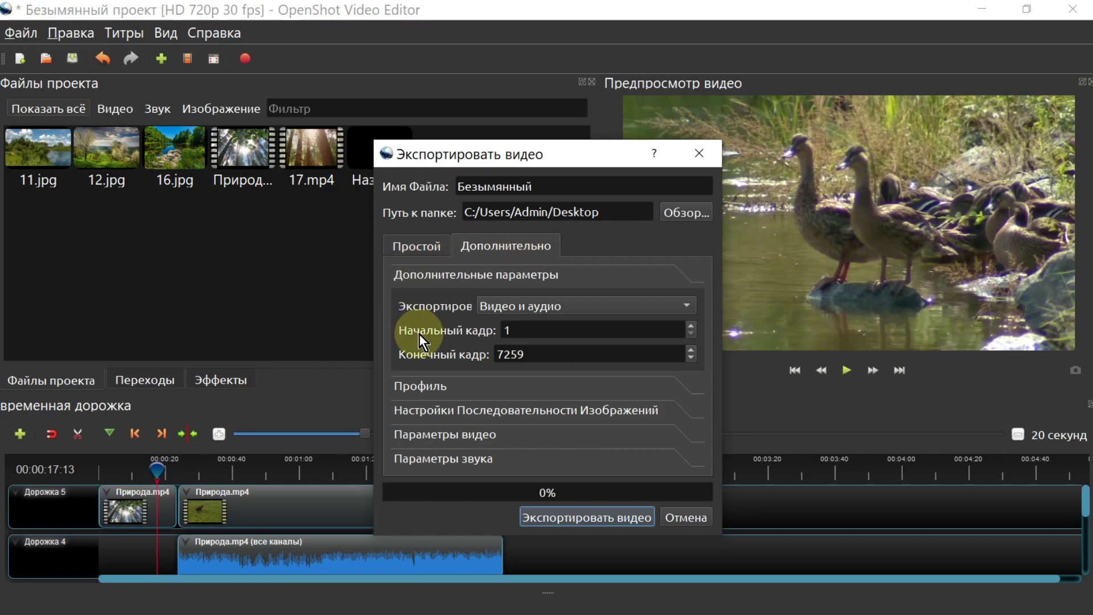
pyautogui.click(413, 246)
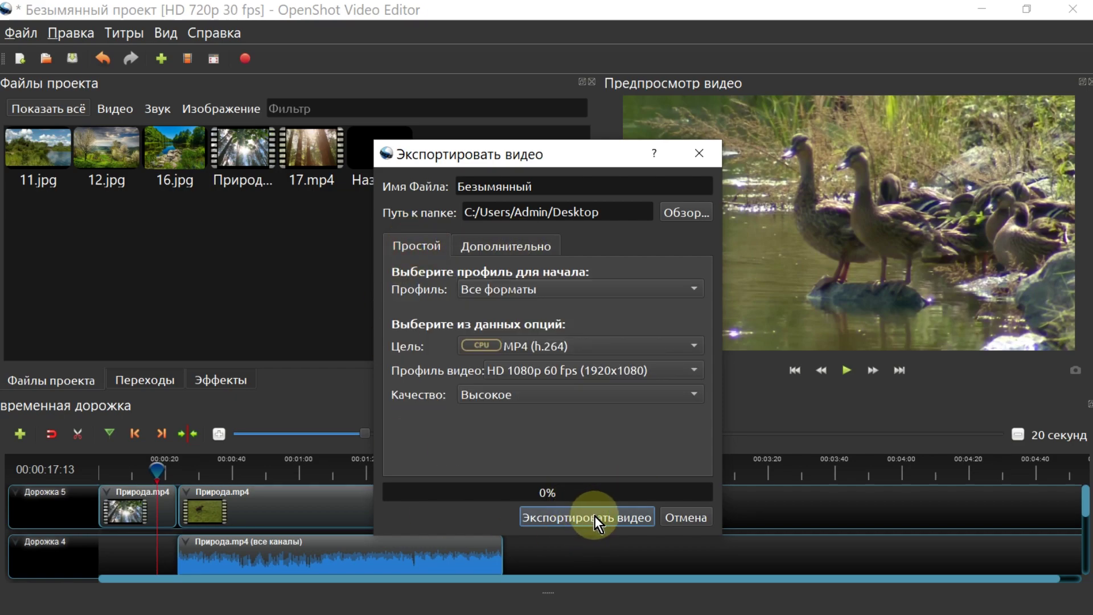
pyautogui.click(595, 514)
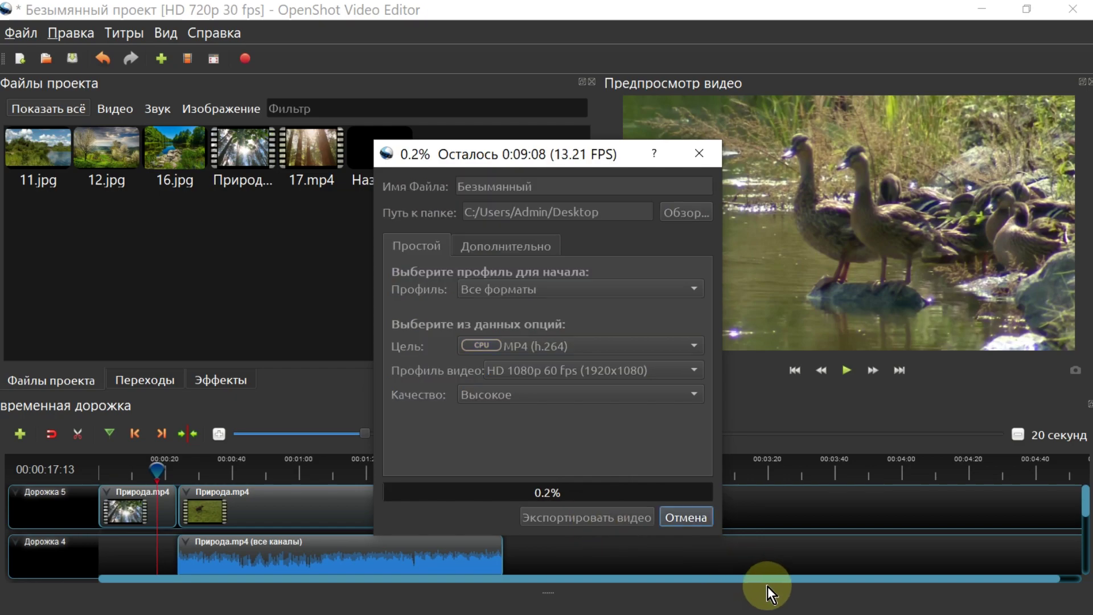